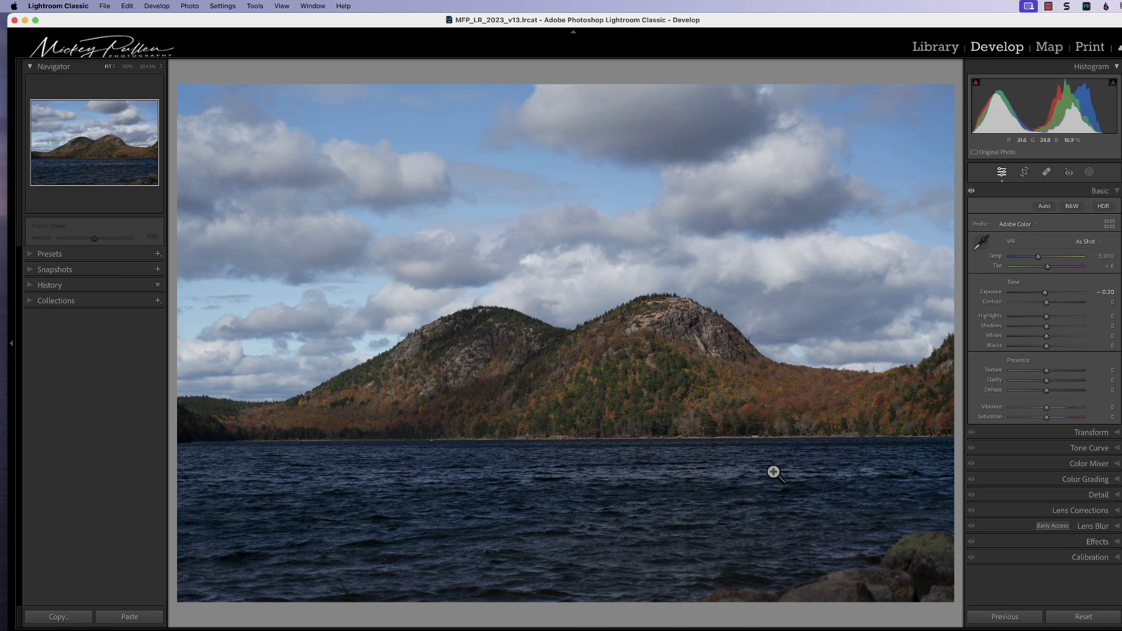
- Browse through the landscape photos and examine how each histogram reflects the image's tones
key("Right")
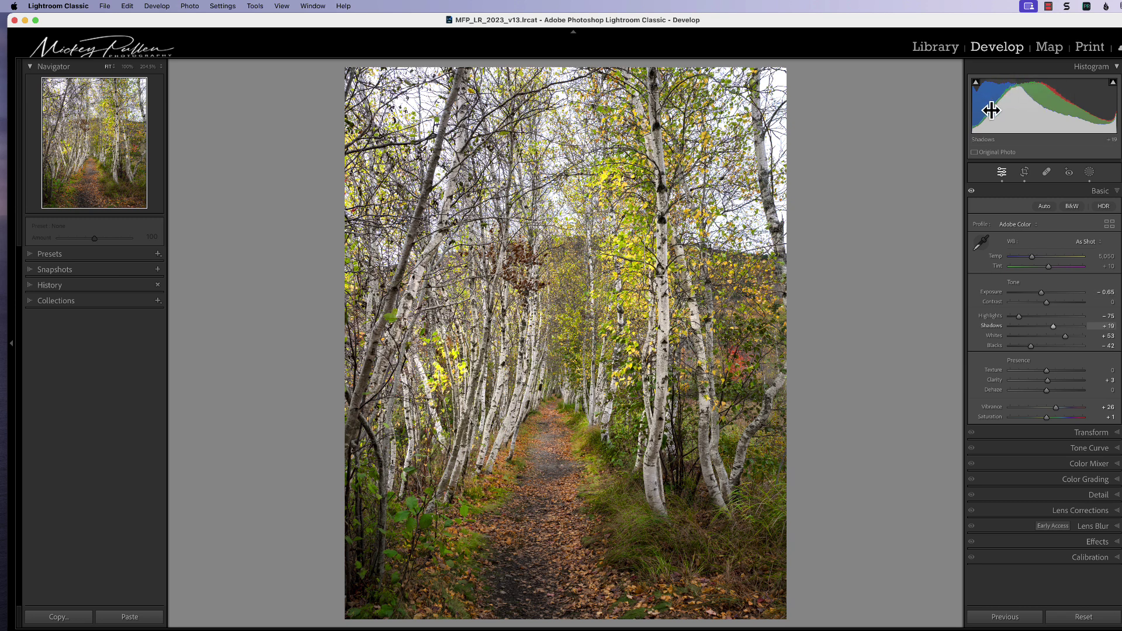
key("Right")
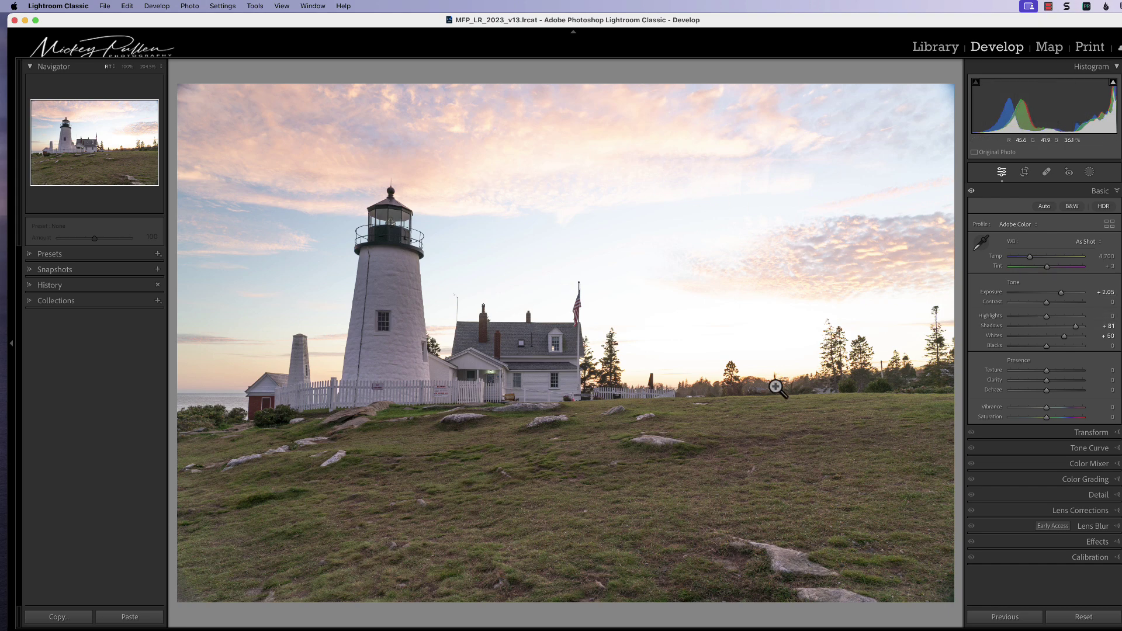
key("Right")
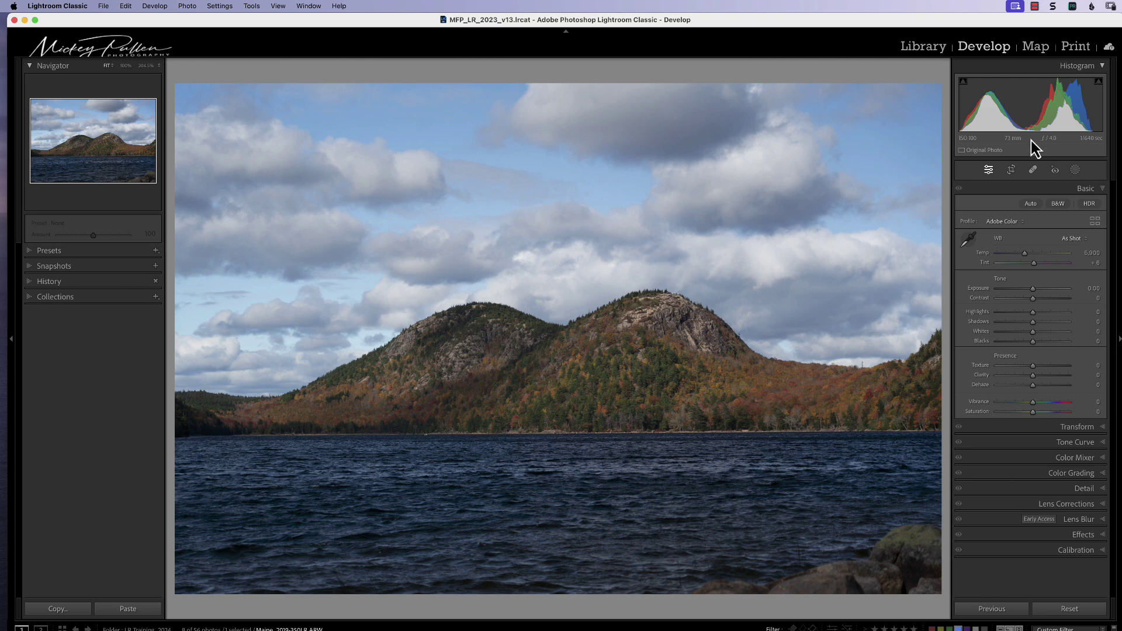
- Turn on the clipping indicators and test highlight and shadow clipping with Exposure at +2.65 and −4.05
left_click(963, 86)
left_click_drag(1034, 290, 1053, 289)
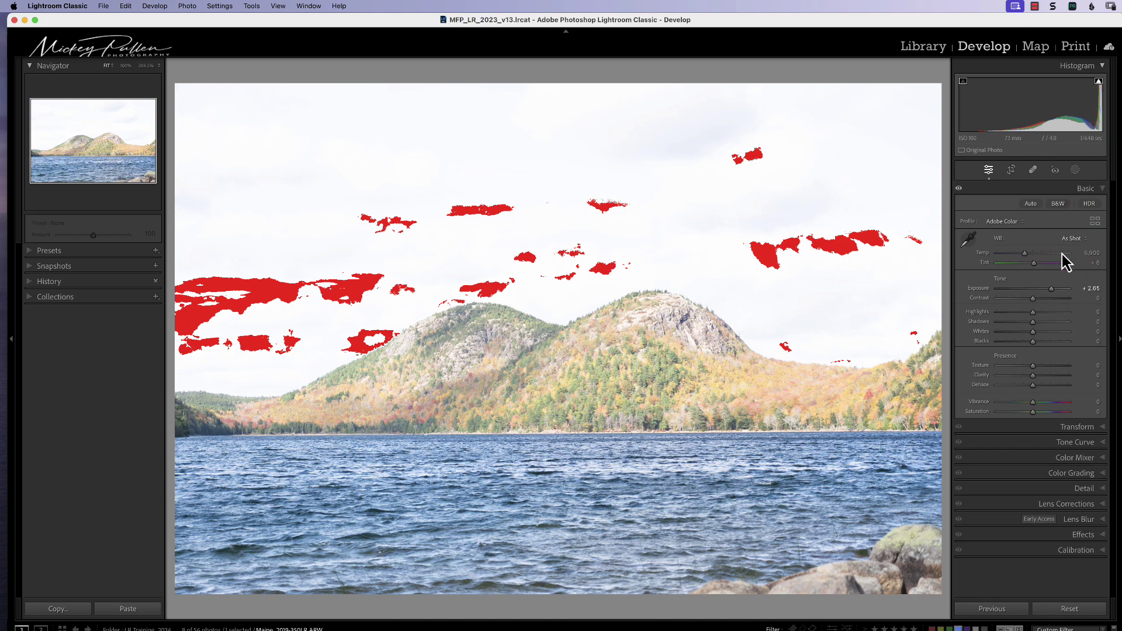
left_click_drag(1051, 290, 1004, 305)
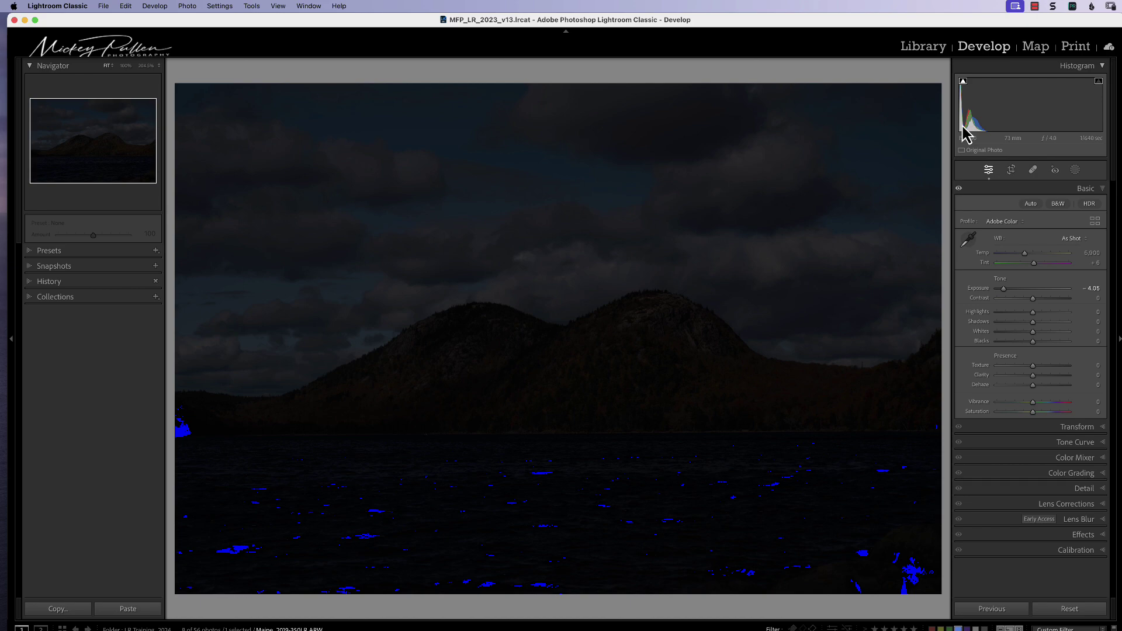
- Set the mountain lake photo's Exposure to +0.45
left_click_drag(1004, 289, 1039, 293)
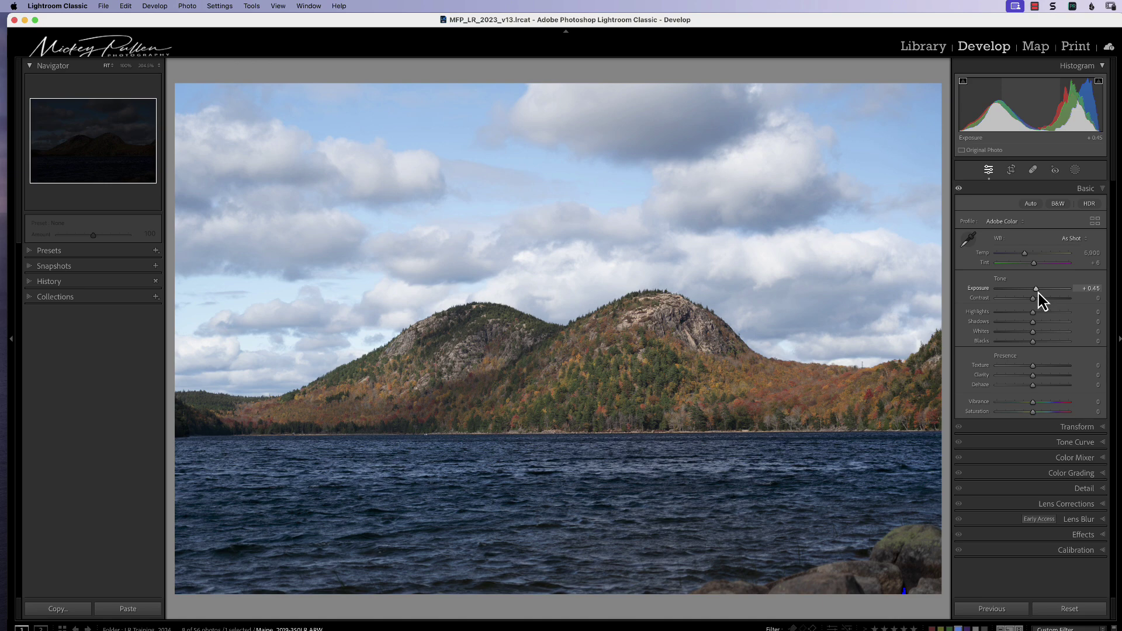
key("Up")
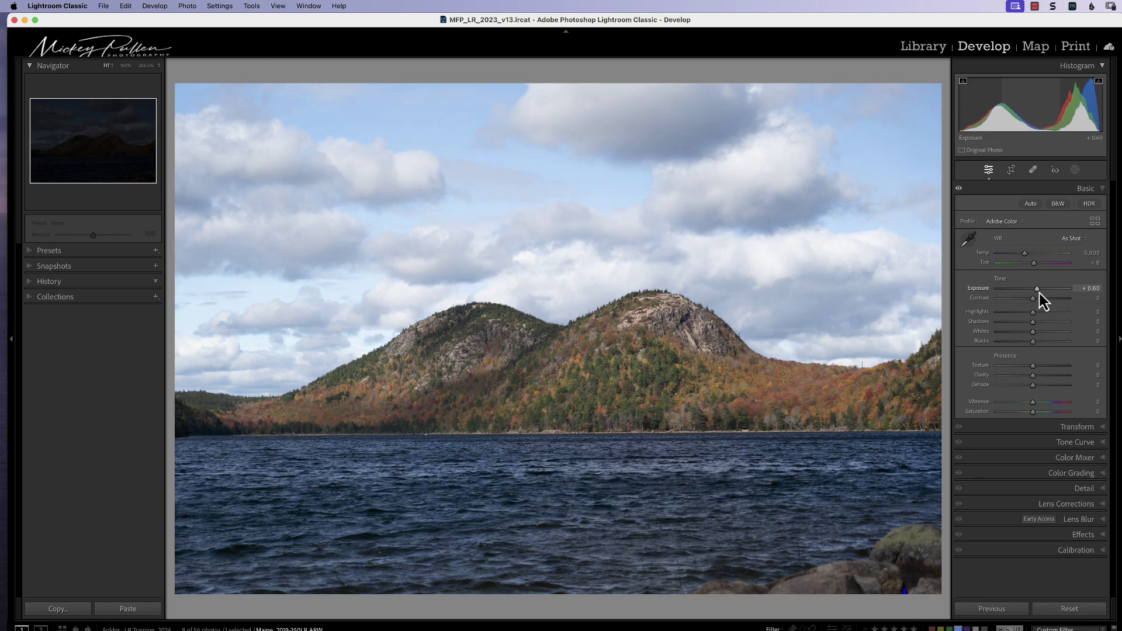
key("Down")
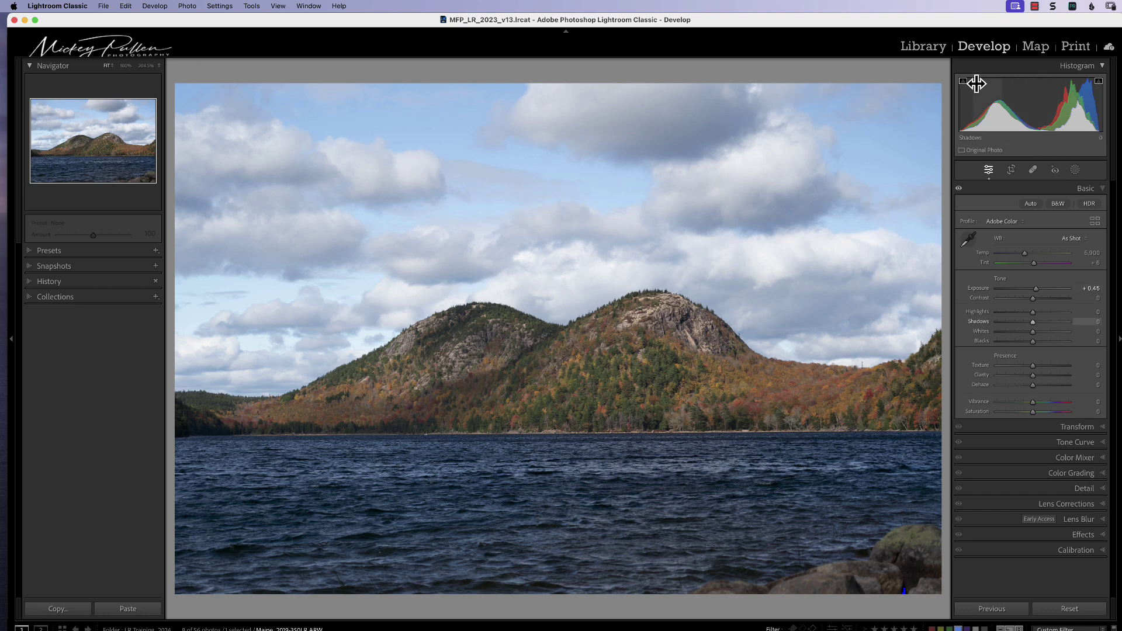
- Toggle the shadow and highlight clipping indicators off and back on
key("j")
key("j")
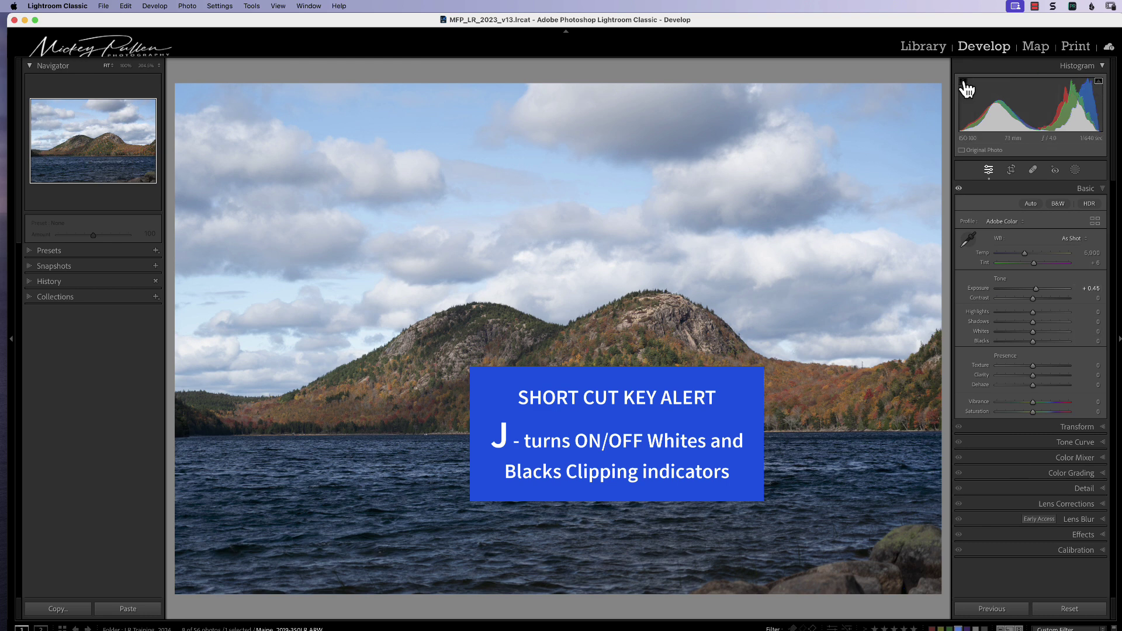
left_click(962, 81)
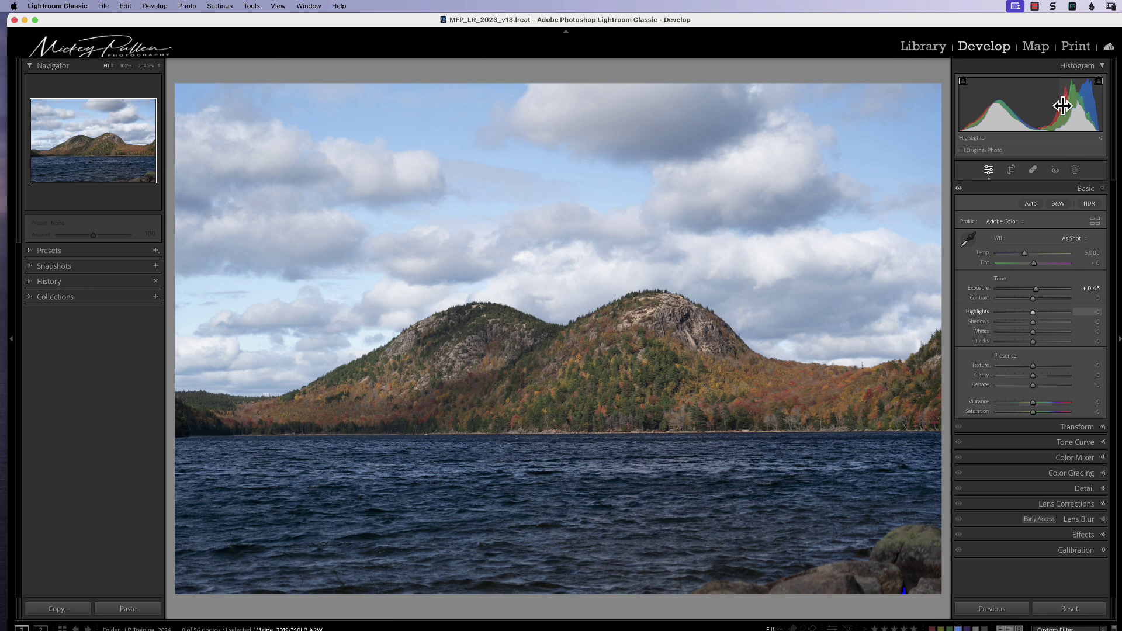
key("j")
key("j")
- Set Highlights to −68 and Shadows to +62 for the whole photo
mouse_move(1075, 102)
left_mouse_down()
mouse_move(1040, 112)
mouse_move(1094, 103)
mouse_move(1039, 112)
mouse_move(1094, 111)
mouse_move(1045, 113)
mouse_move(1082, 105)
mouse_move(1046, 114)
mouse_move(1078, 110)
mouse_move(1054, 116)
mouse_move(1068, 113)
left_mouse_up()
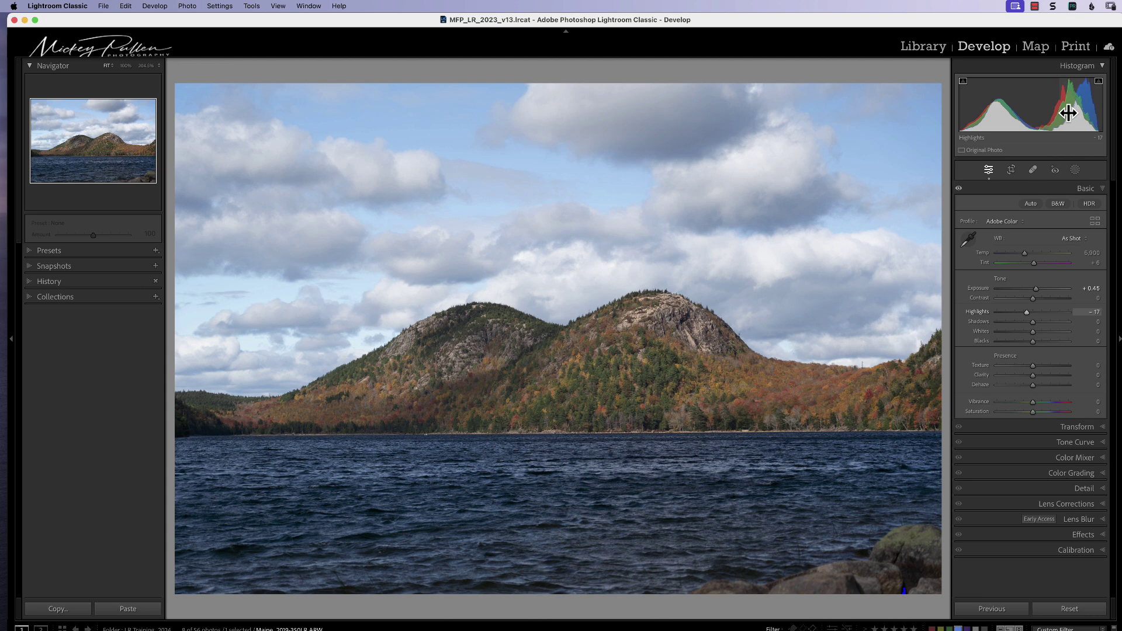
mouse_move(1056, 117)
left_mouse_down()
mouse_move(1027, 117)
mouse_move(1041, 117)
left_mouse_up()
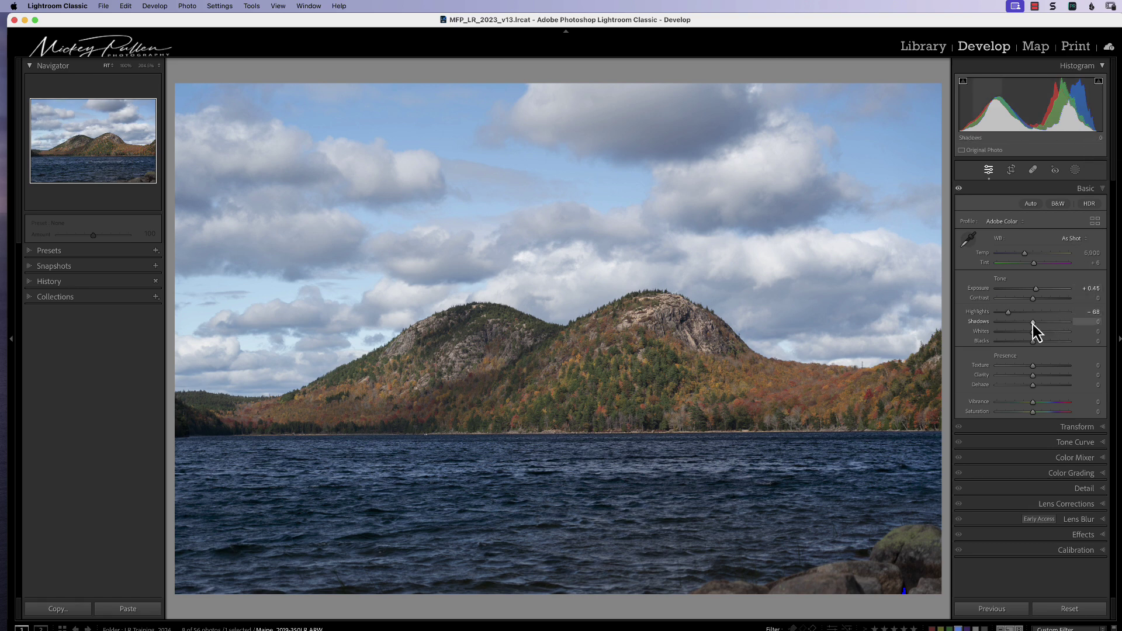
left_click_drag(1035, 324, 1051, 323)
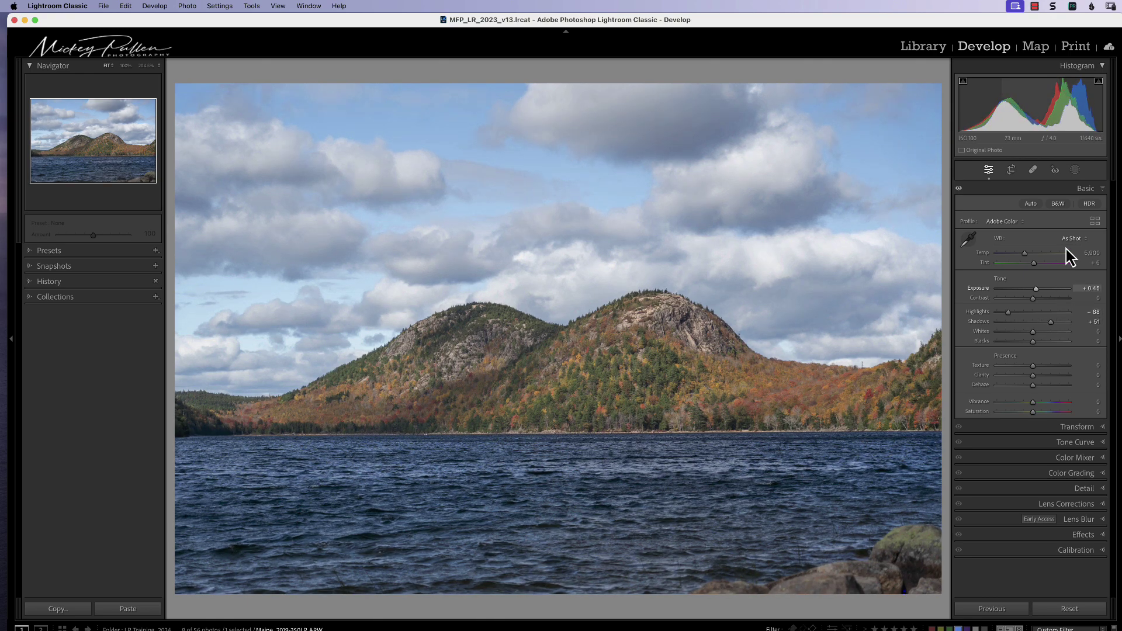
mouse_move(994, 110)
left_mouse_down()
mouse_move(1009, 110)
mouse_move(989, 115)
mouse_move(999, 113)
left_mouse_up()
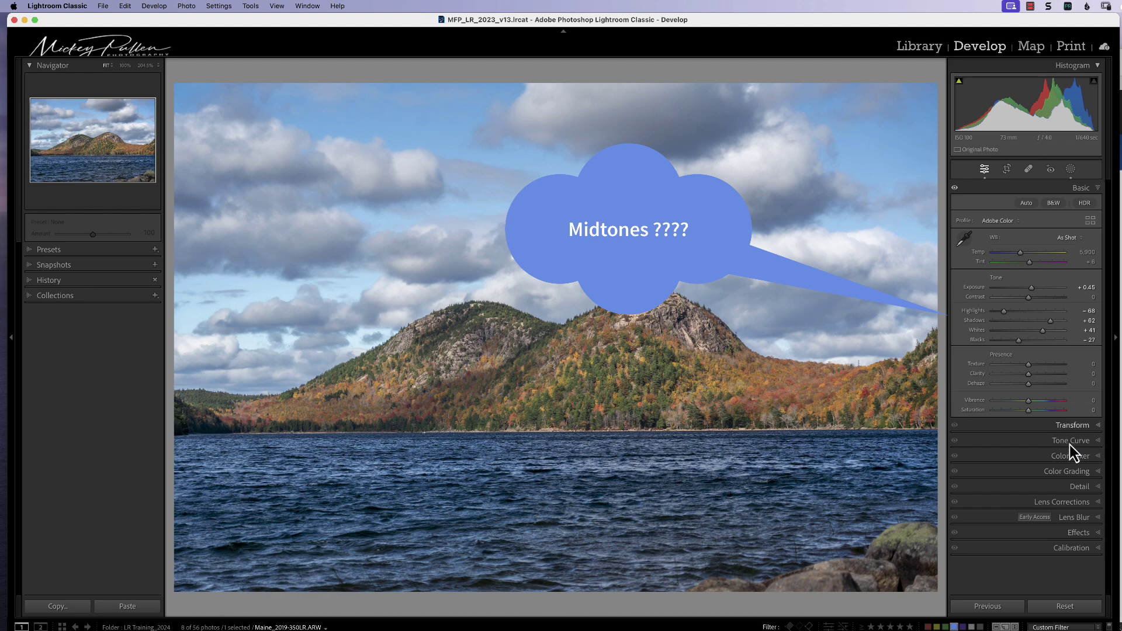
- Brighten the photo's midtones with Color Grading by setting their Luminance to +31, and return to the basic adjustments
left_click(1067, 472)
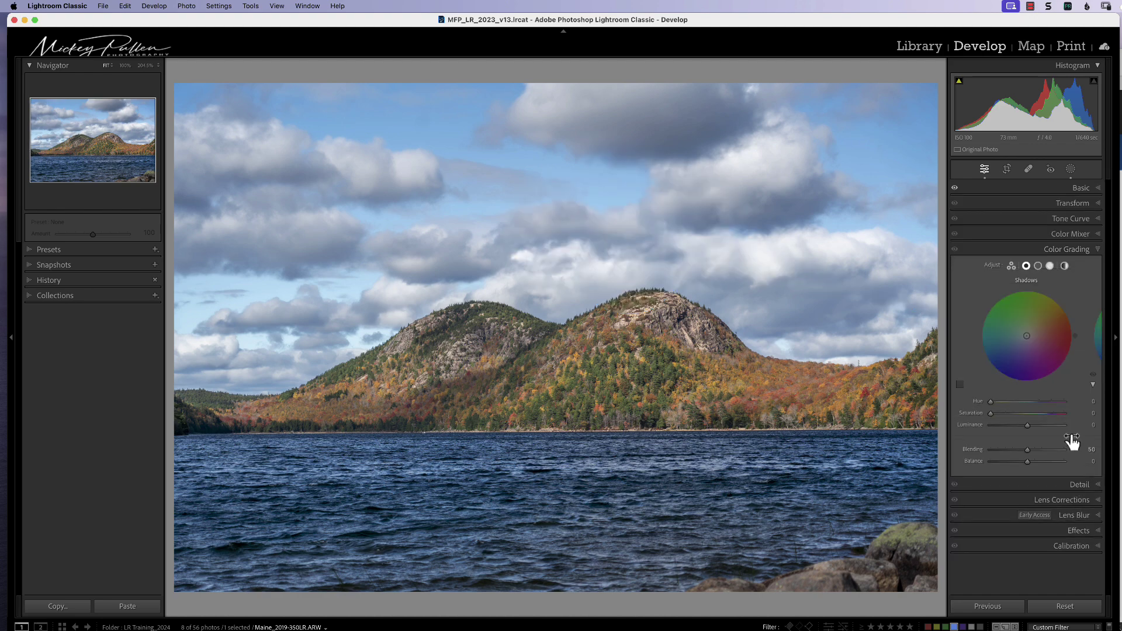
left_click(1038, 266)
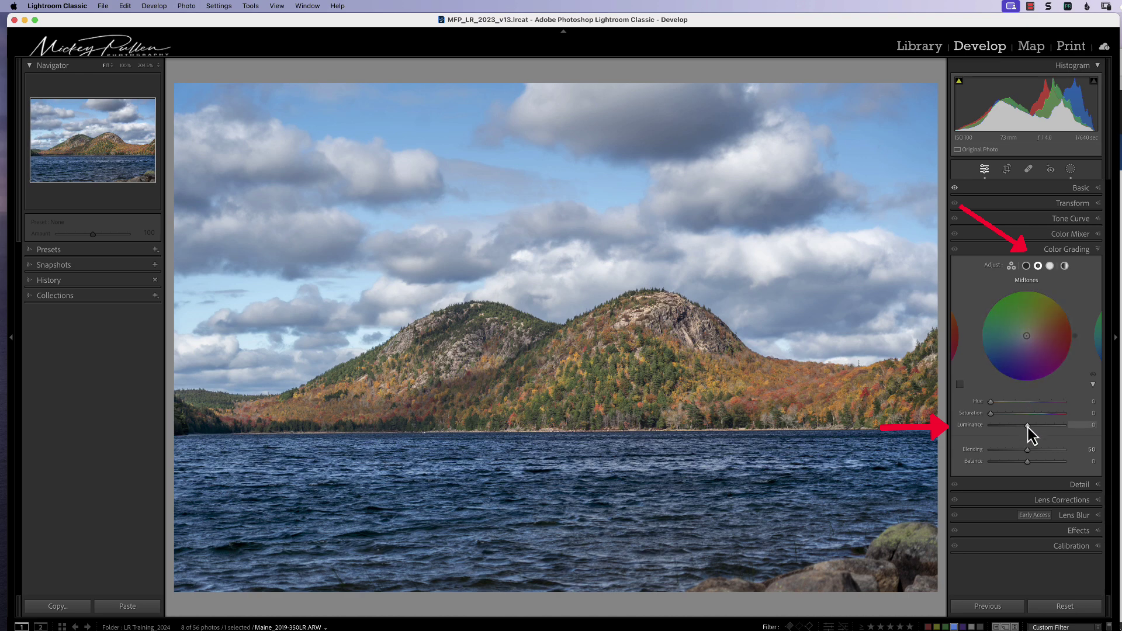
mouse_move(1027, 426)
left_mouse_down()
mouse_move(1054, 427)
mouse_move(993, 425)
mouse_move(1062, 426)
mouse_move(1009, 427)
mouse_move(1053, 426)
mouse_move(1013, 430)
mouse_move(1039, 424)
left_mouse_up()
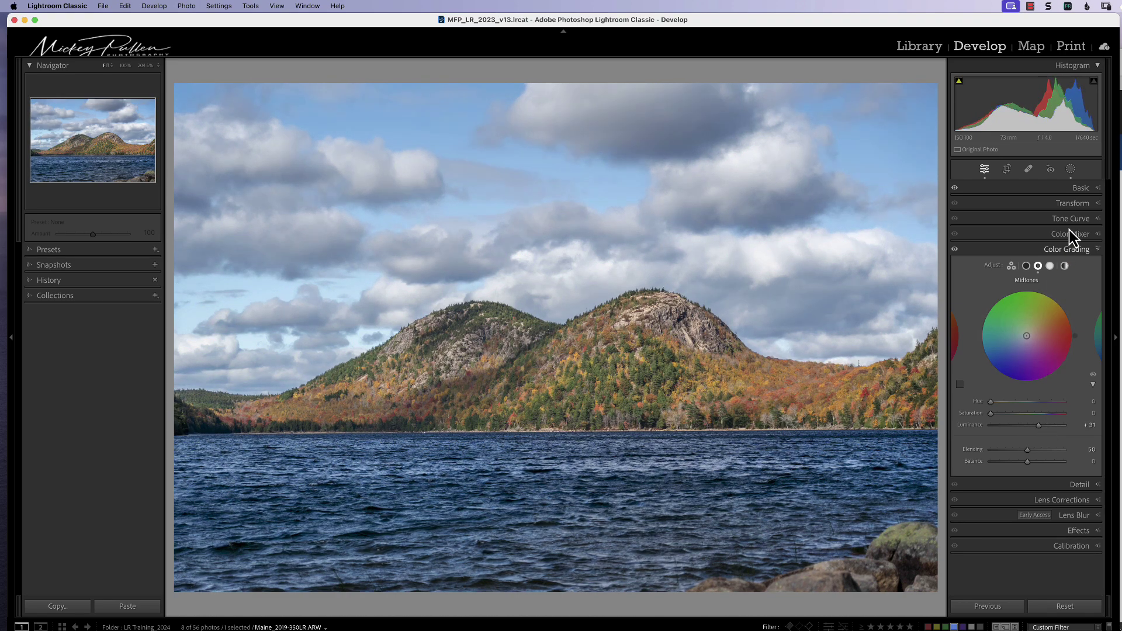
left_click(1080, 188)
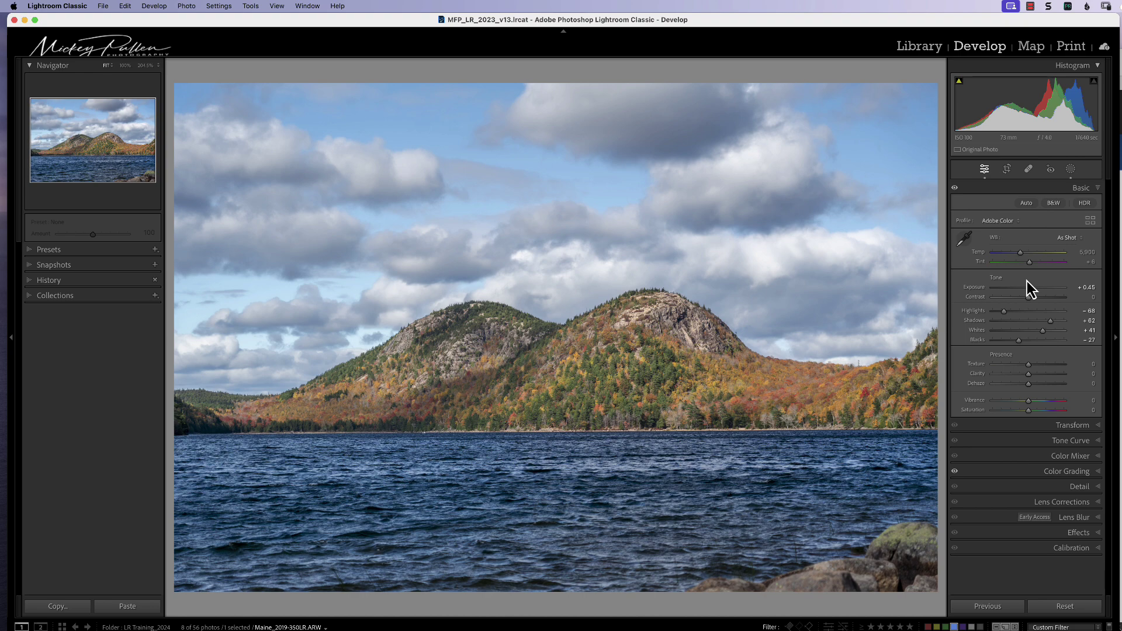
- Reset Whites and Blacks, and set Whites to +41 and Blacks to −27 using the clipping preview
double_click(1028, 330)
double_click(1026, 340)
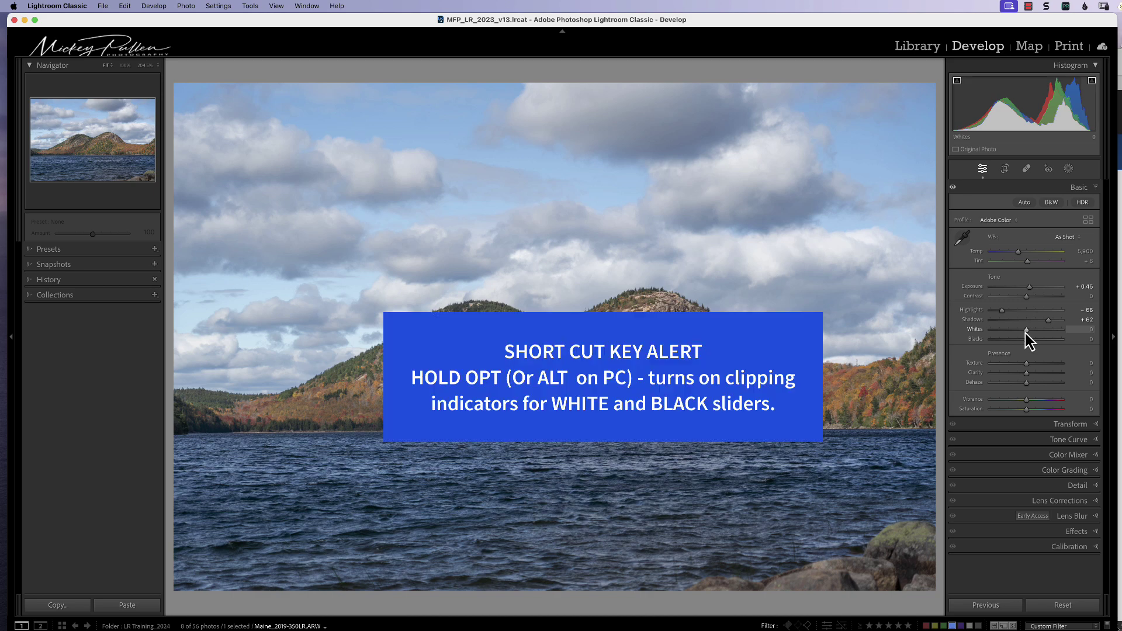
key("alt")
mouse_move(1026, 332)
left_mouse_down()
mouse_move(1050, 331)
mouse_move(1038, 335)
left_mouse_up()
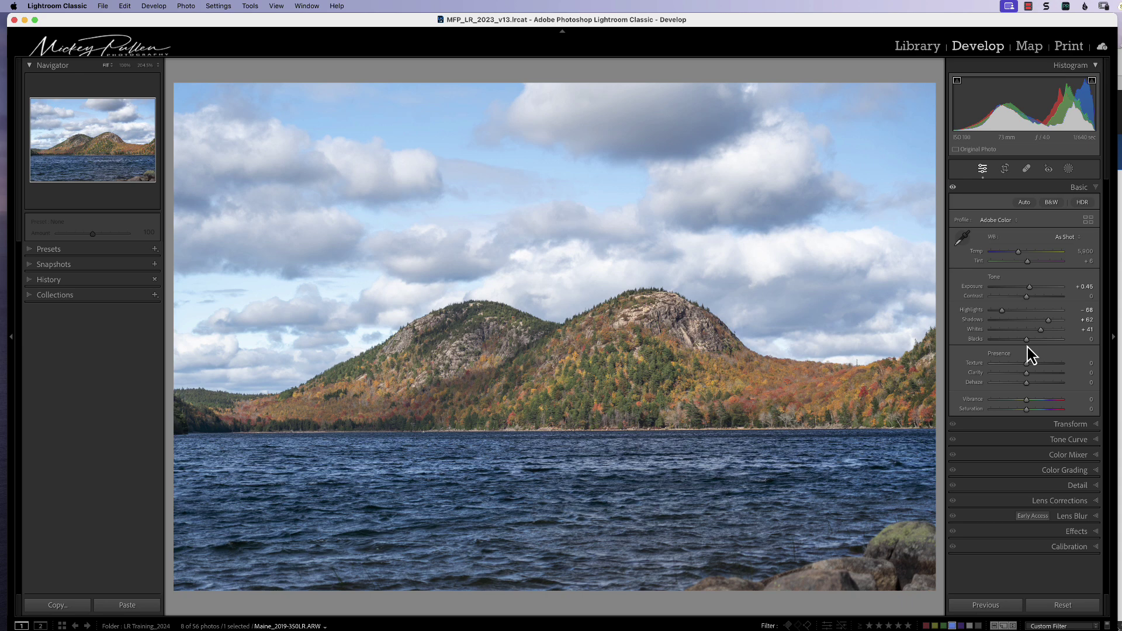
key("alt")
mouse_move(1025, 341)
left_mouse_down()
mouse_move(1004, 347)
mouse_move(1029, 346)
mouse_move(1011, 352)
left_mouse_up()
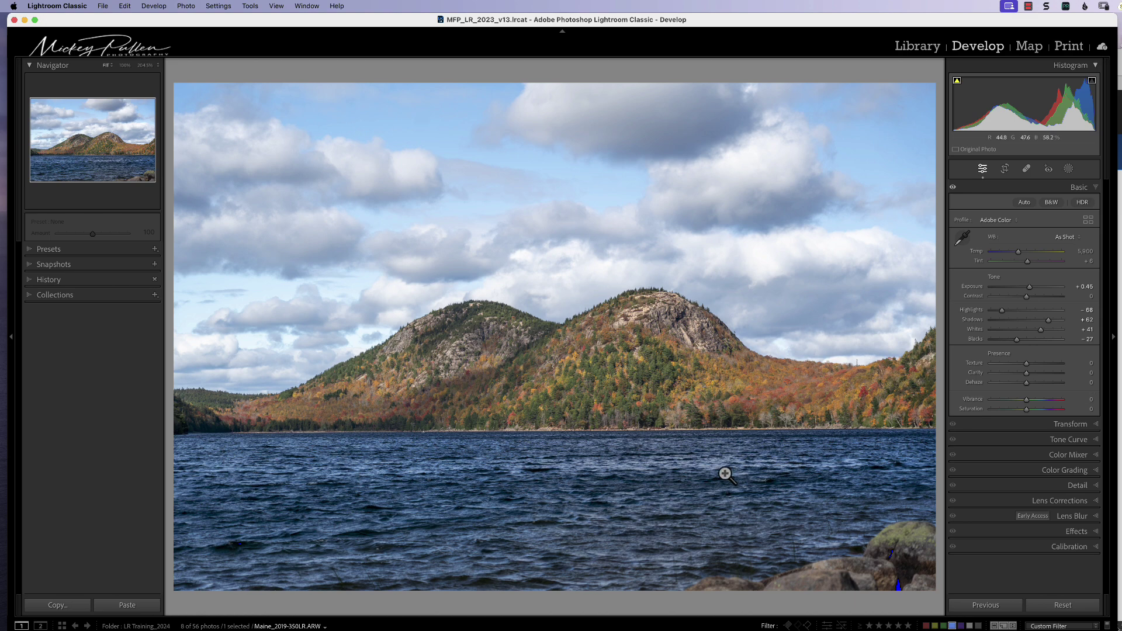
- Compare the edited photo with its unedited before version
key("backslash")
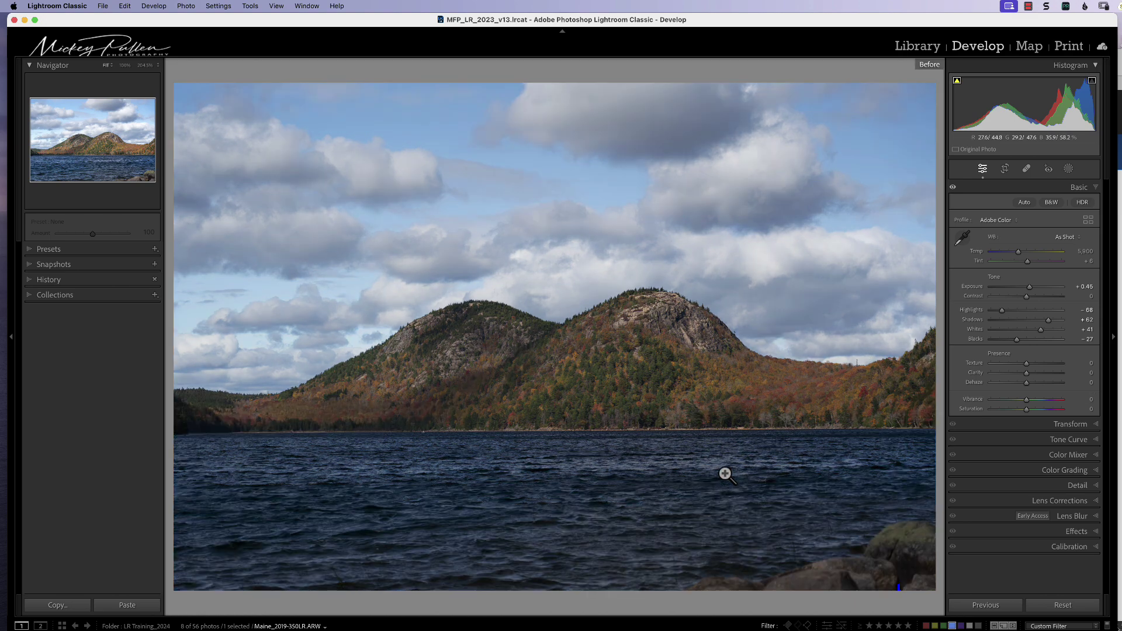
key("backslash")
key("backslash")
key("backslash")
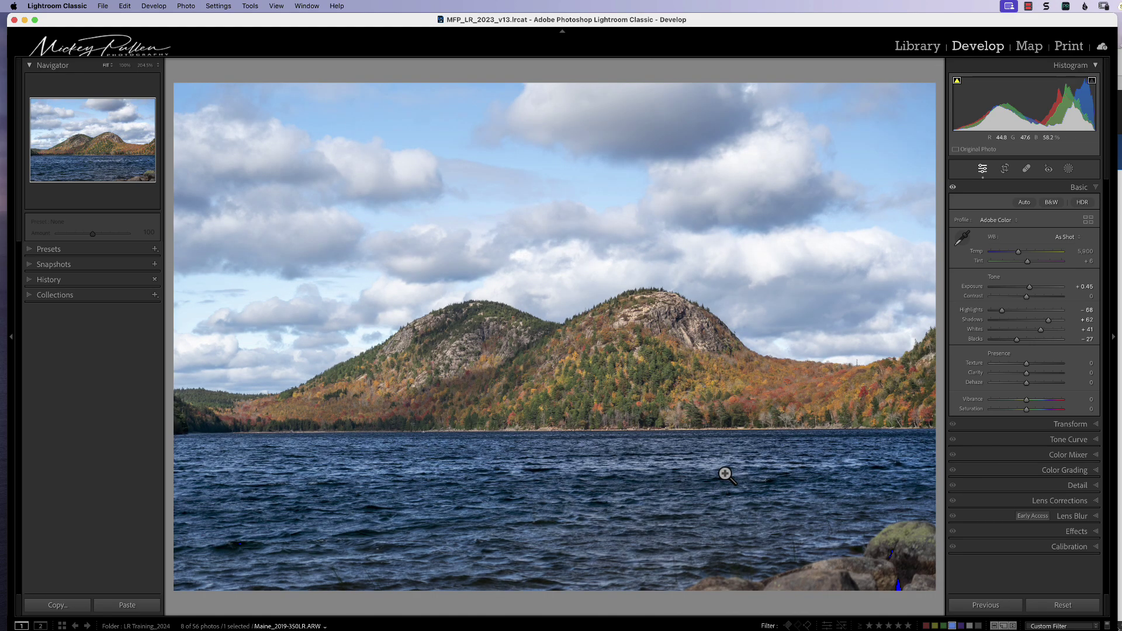
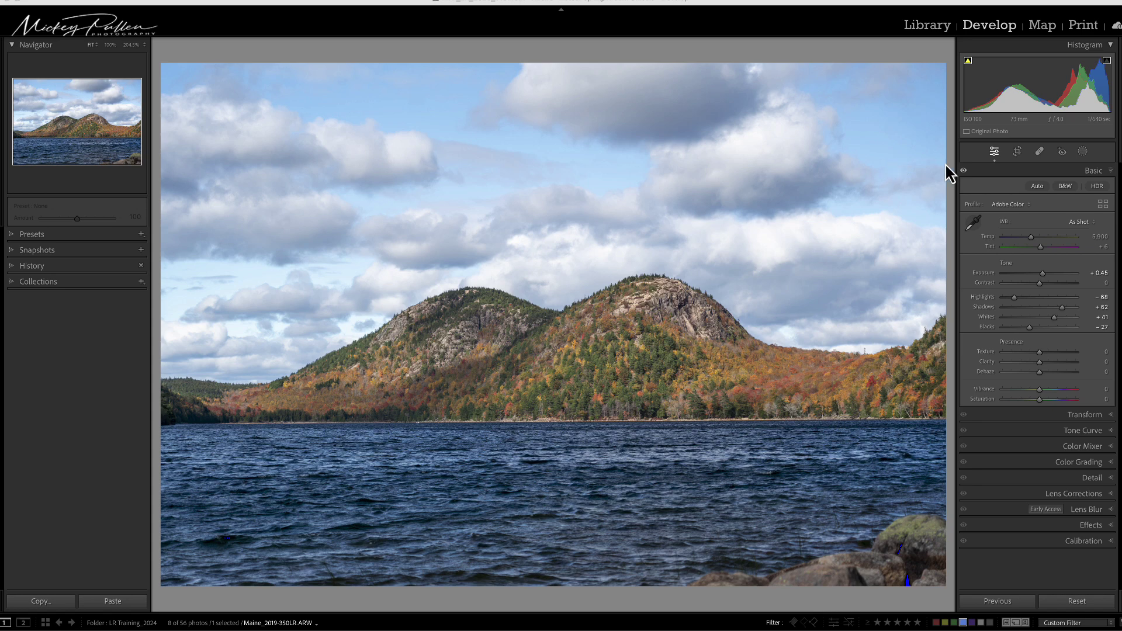
- Create a sky mask and set its Exposure to −0.22, Highlights to −100, Shadows to 44 and Whites to 1
left_click(1083, 152)
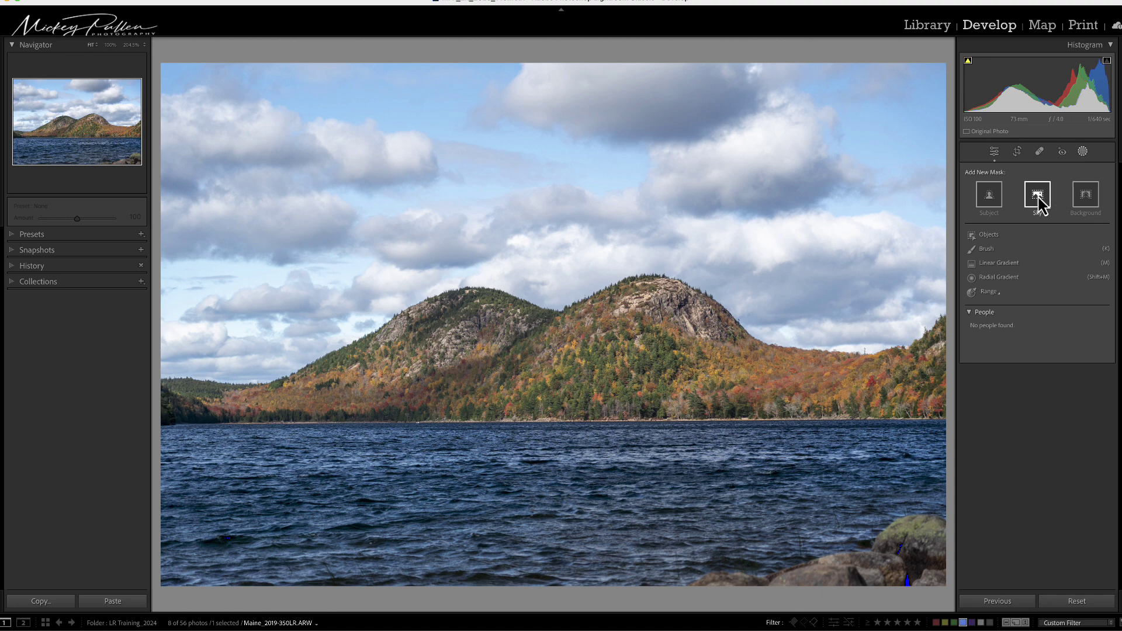
left_click(1038, 198)
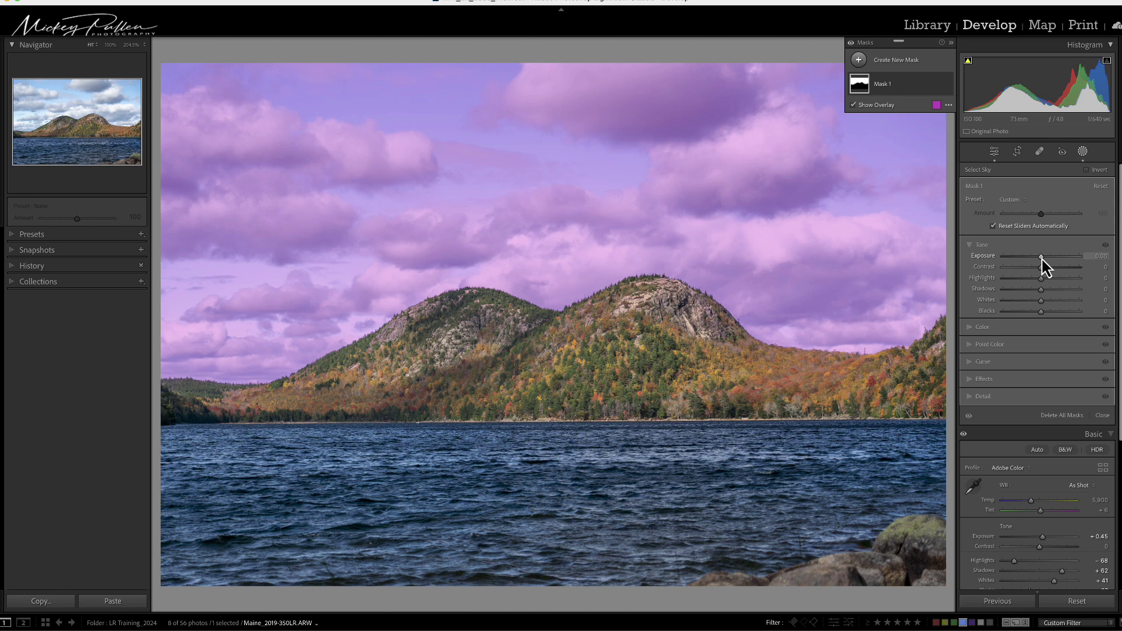
left_click_drag(1043, 260, 1038, 260)
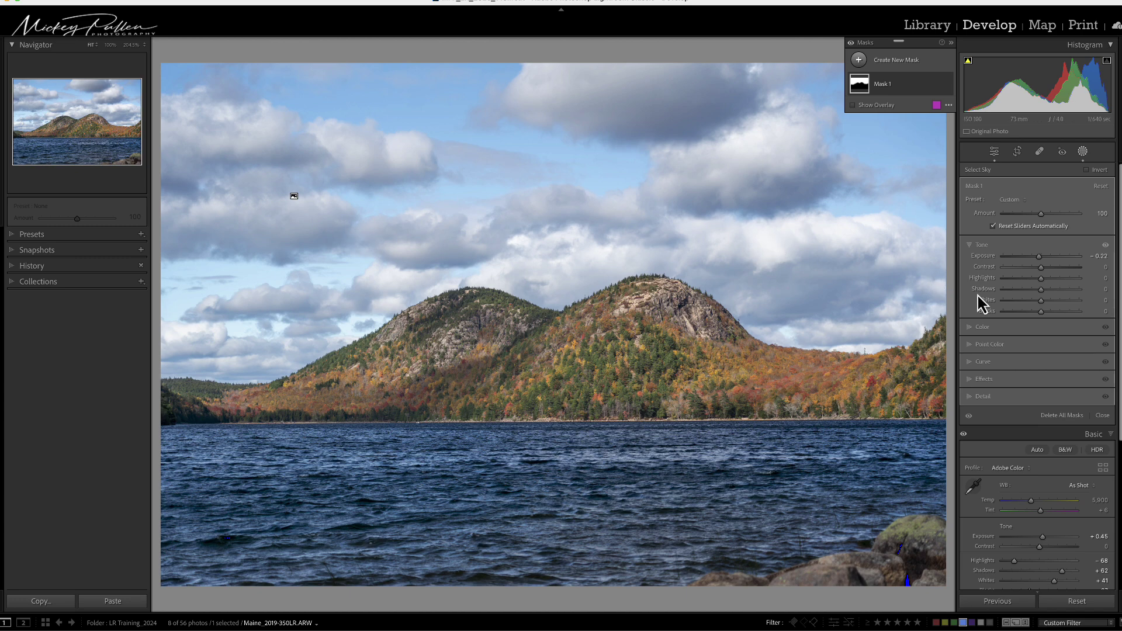
mouse_move(1041, 301)
left_mouse_down()
mouse_move(1040, 278)
mouse_move(1003, 282)
mouse_move(1069, 296)
mouse_move(1042, 304)
left_mouse_up()
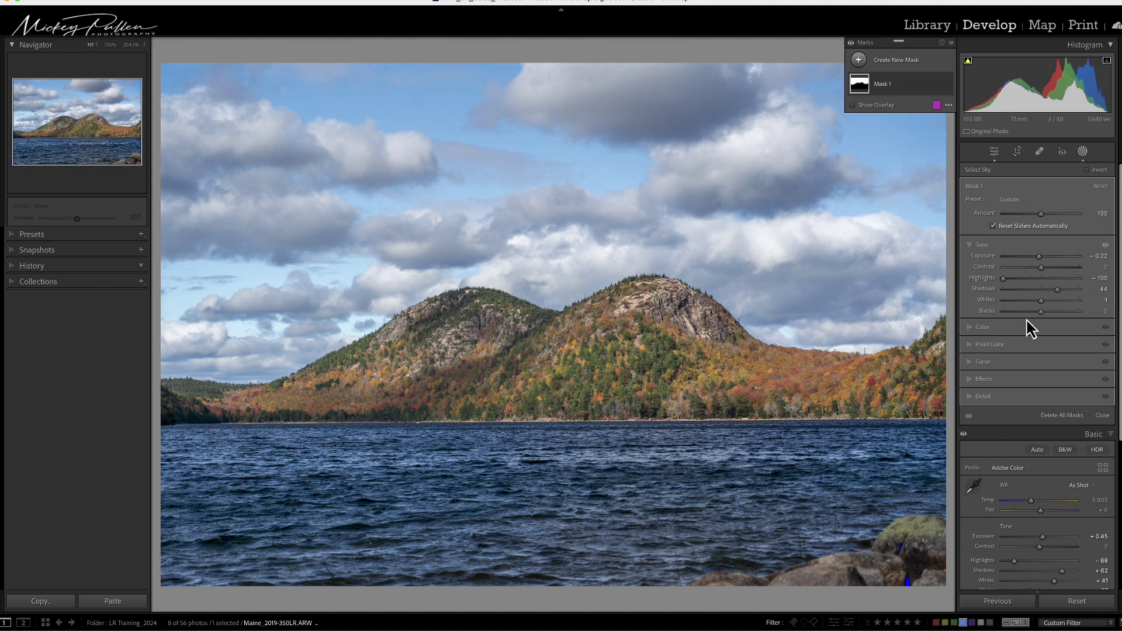
- Set the sky mask's Clarity to 17 and Texture to −31
left_click(984, 383)
mouse_move(1041, 341)
left_mouse_down()
mouse_move(1058, 342)
mouse_move(1030, 330)
left_mouse_up()
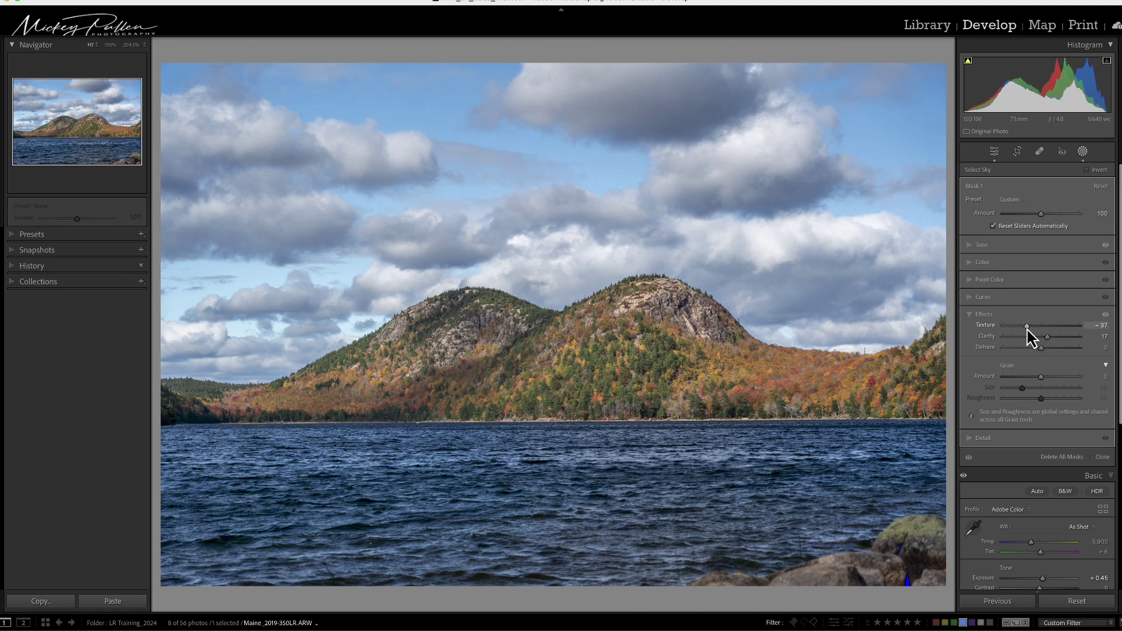
left_click_drag(1030, 331, 1030, 330)
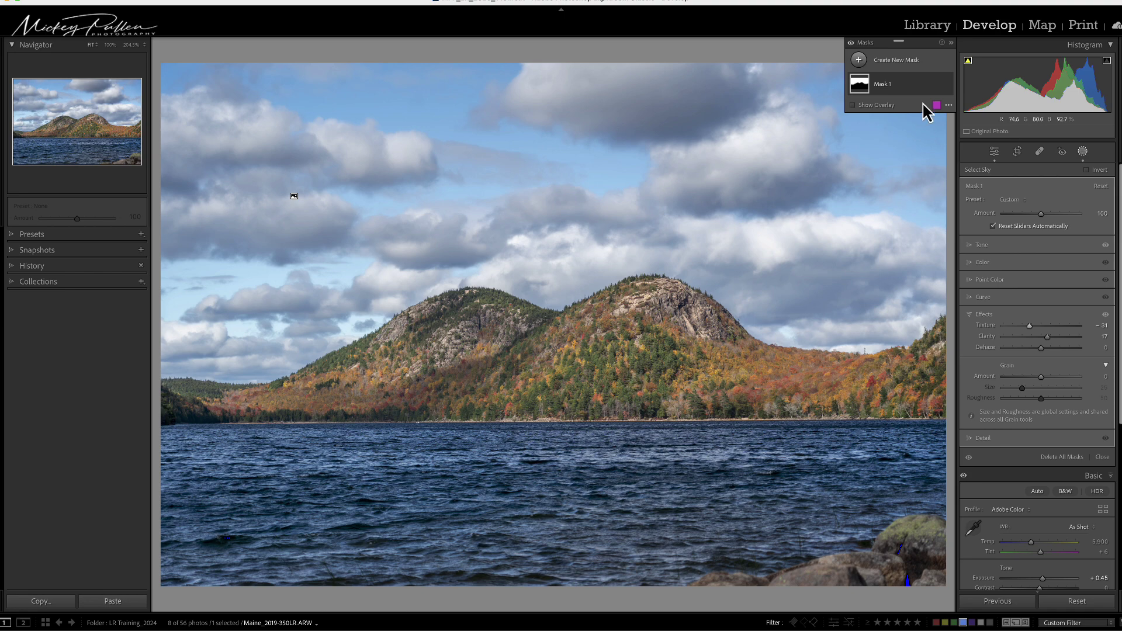
- Create a second mask with object selection covering the mountains and tree line above the water
left_click(858, 59)
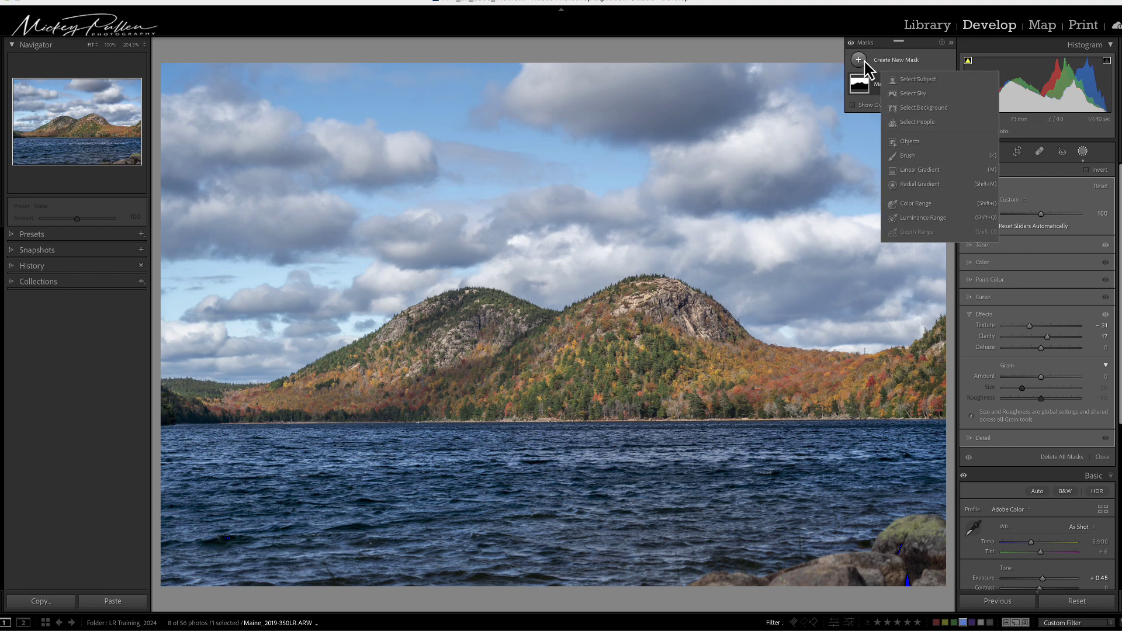
left_click(906, 141)
mouse_move(199, 390)
left_mouse_down()
mouse_move(433, 318)
mouse_move(480, 317)
mouse_move(342, 383)
mouse_move(776, 405)
mouse_move(894, 387)
mouse_move(927, 375)
mouse_move(937, 350)
mouse_move(905, 369)
mouse_move(823, 373)
mouse_move(773, 363)
mouse_move(728, 323)
mouse_move(672, 300)
mouse_move(613, 323)
mouse_move(507, 323)
mouse_move(543, 340)
mouse_move(701, 359)
left_mouse_up()
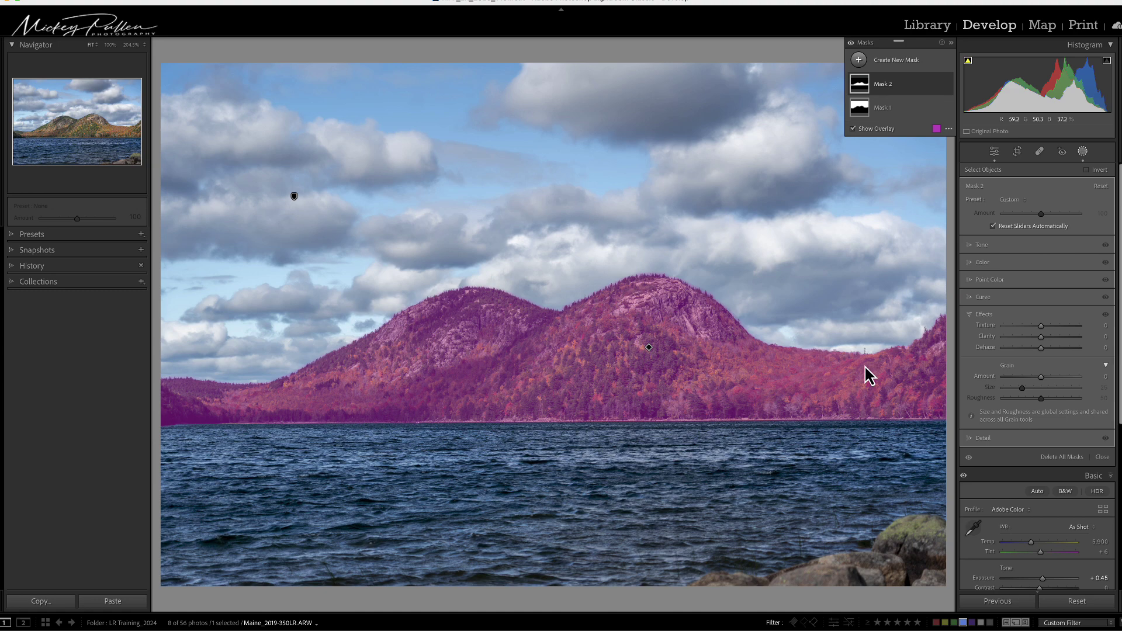
- Open the mountain mask's curve, view its red, green and blue channels, and return to the combined curve
left_click(984, 298)
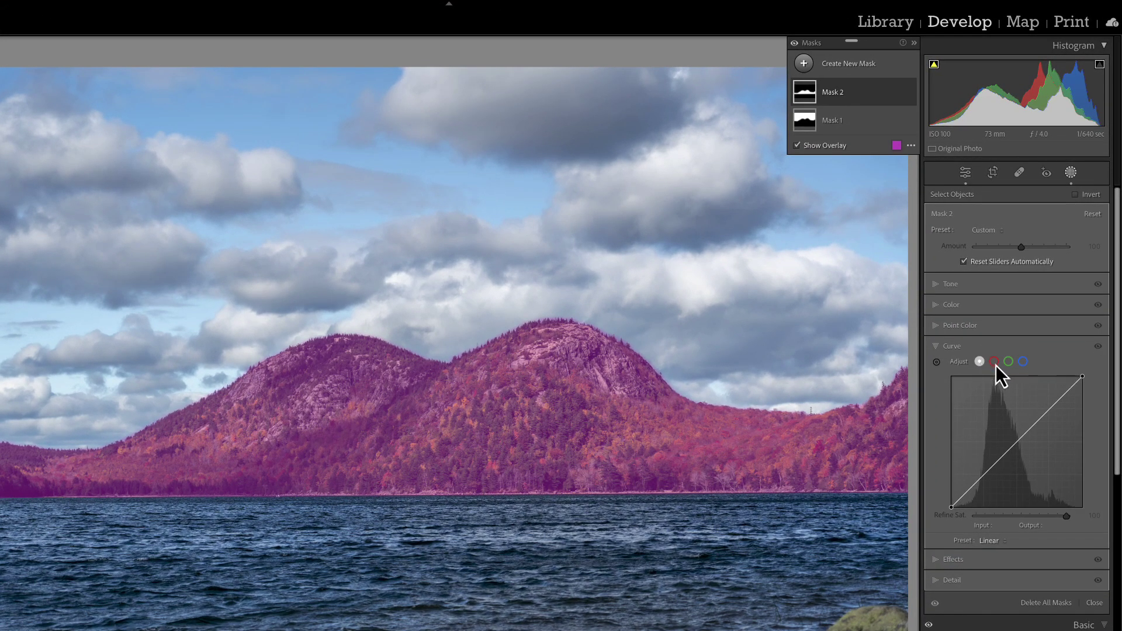
left_click(994, 363)
left_click(1008, 363)
left_click(1023, 362)
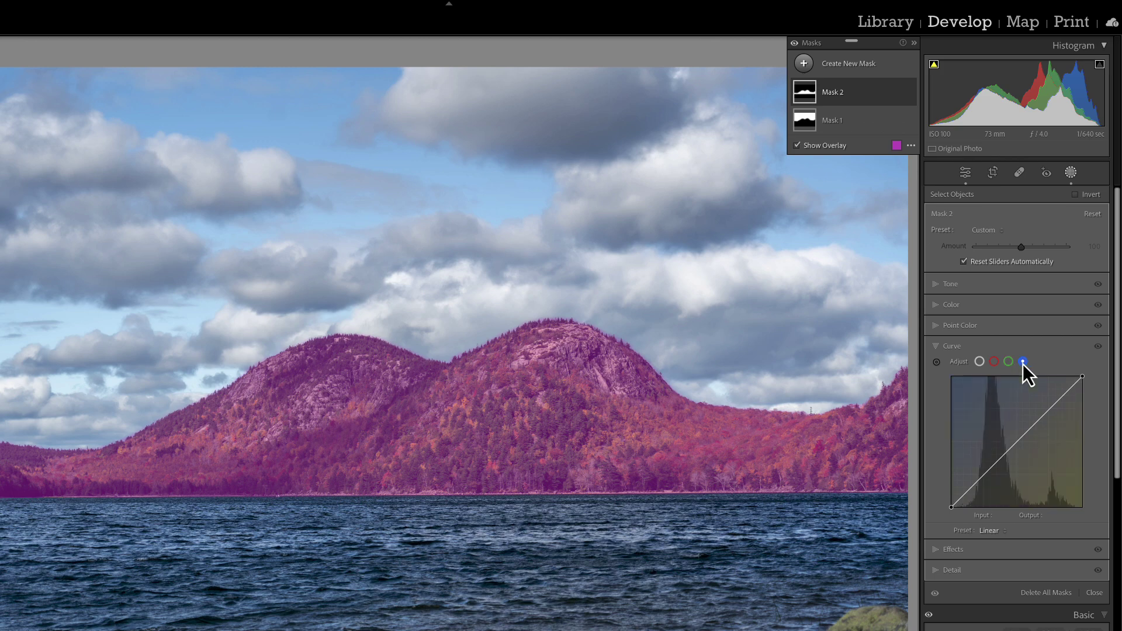
left_click(979, 362)
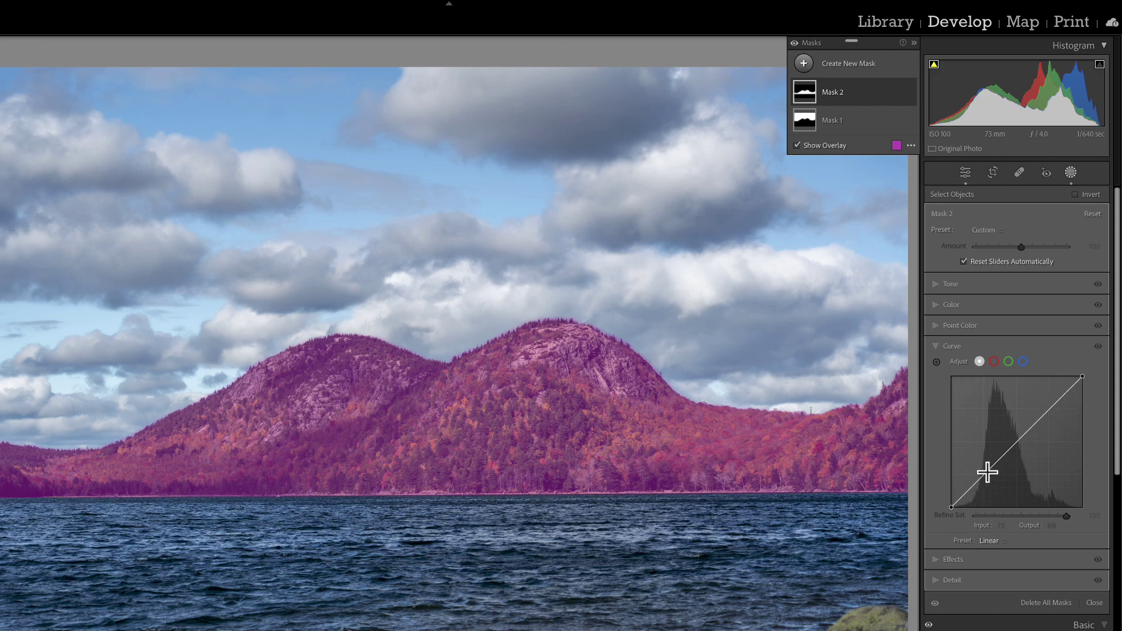
- Shape the mountain mask's curve with a lowered shadow point, a midtone point at 150/154 and the white end at 252/238
left_click_drag(986, 469, 989, 476)
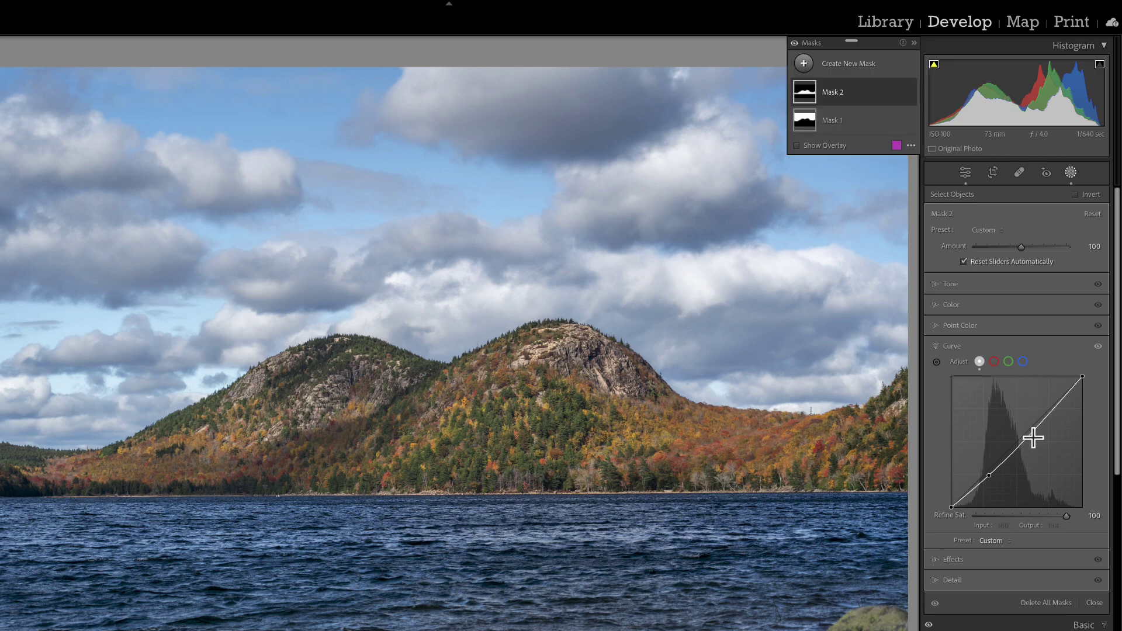
left_click(1029, 436)
left_click_drag(1028, 433, 1027, 428)
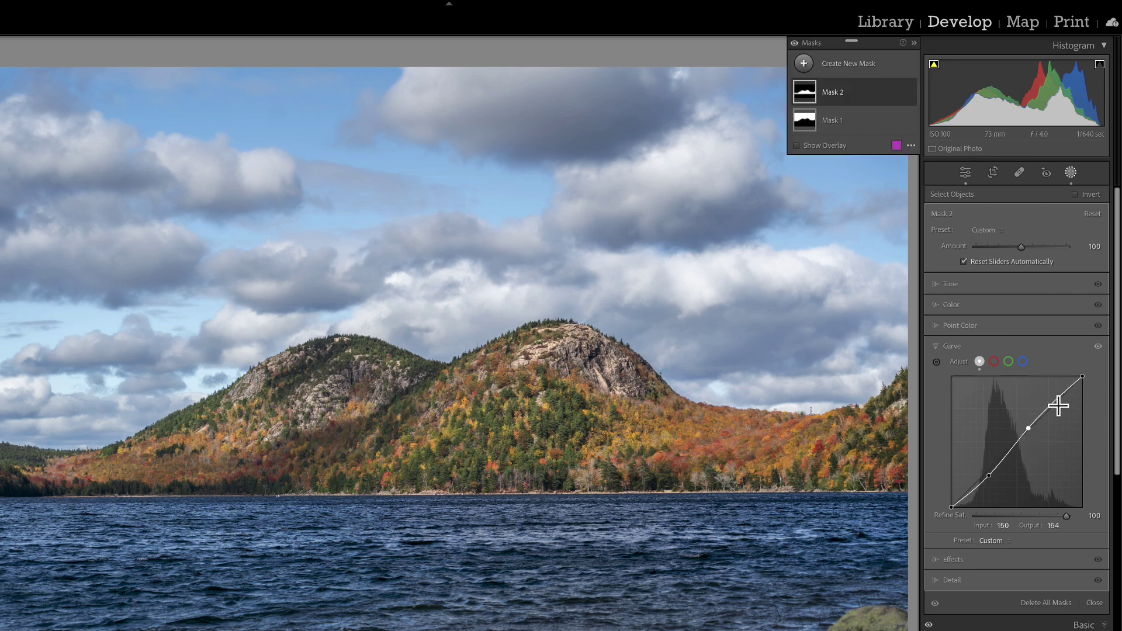
left_click_drag(1081, 377, 1082, 387)
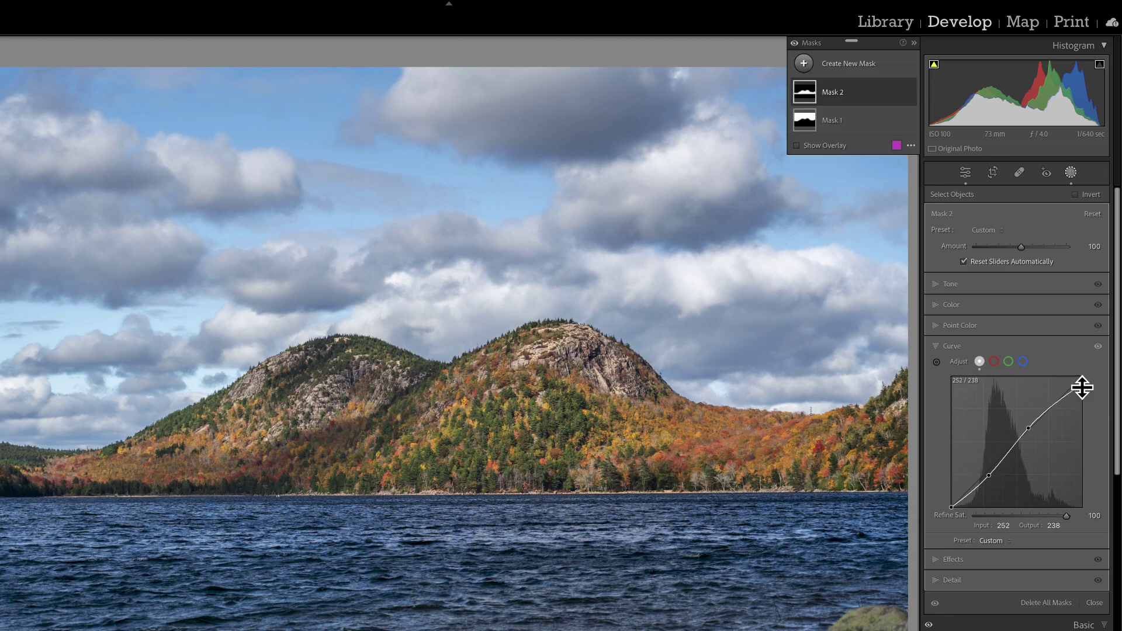
- Compare the mountains with the mask's curve adjustment turned off and on
left_click(1098, 347)
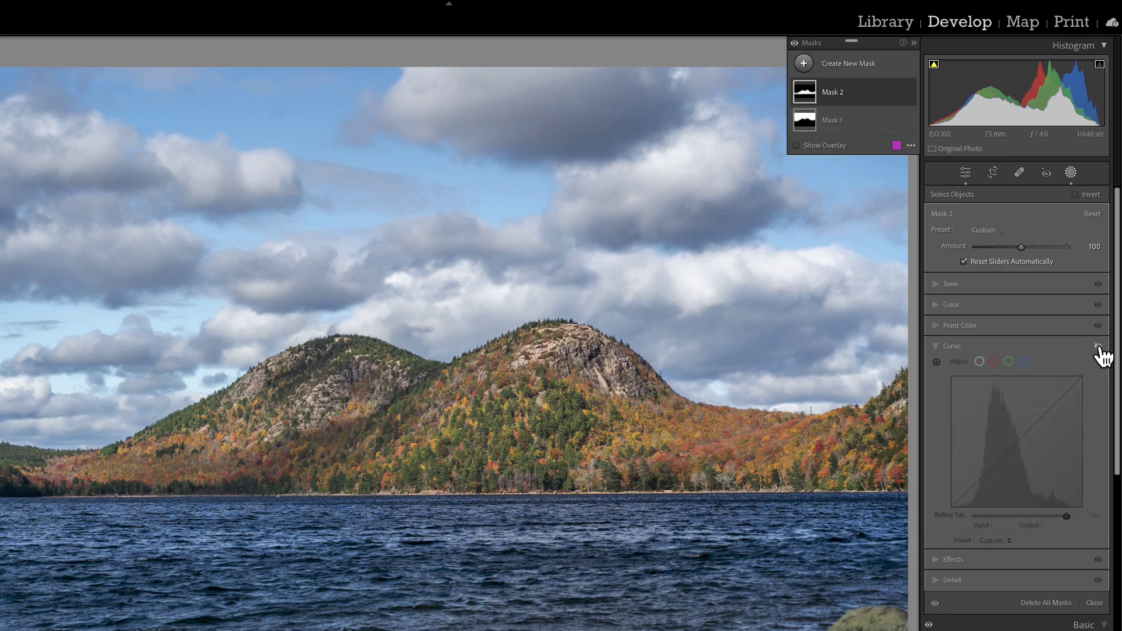
left_click(1098, 347)
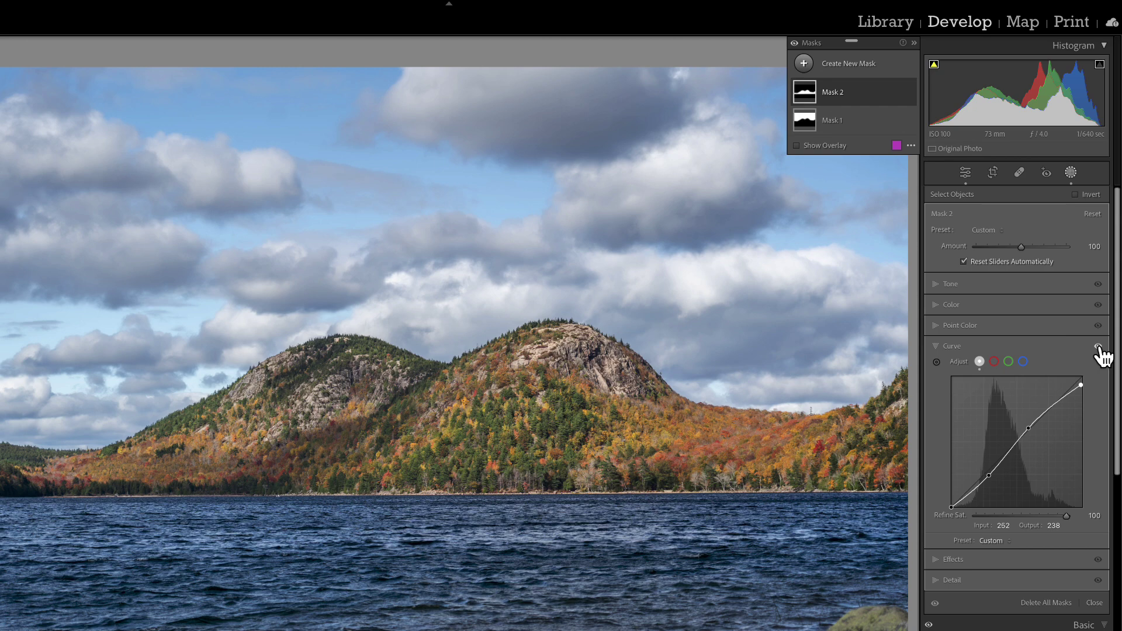
left_click(1098, 348)
left_click(1098, 347)
- Move the mountain curve's midtone point to 146/161 and its shadow point to 79/58, and set Refine Saturation to 49
left_click_drag(1028, 430, 1025, 425)
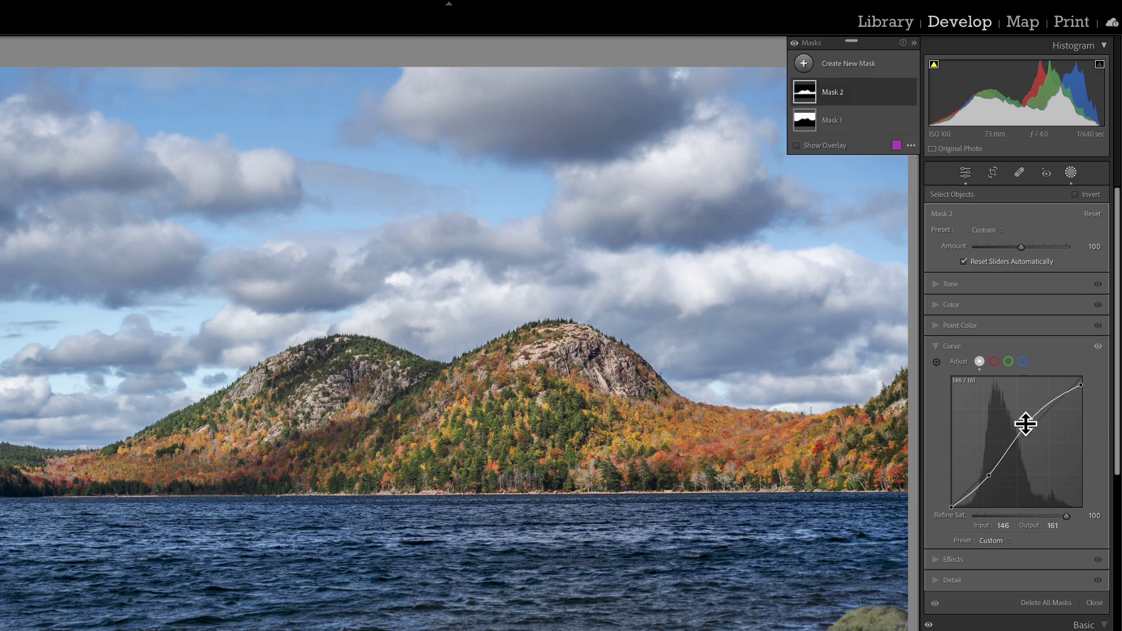
left_click_drag(990, 474, 990, 479)
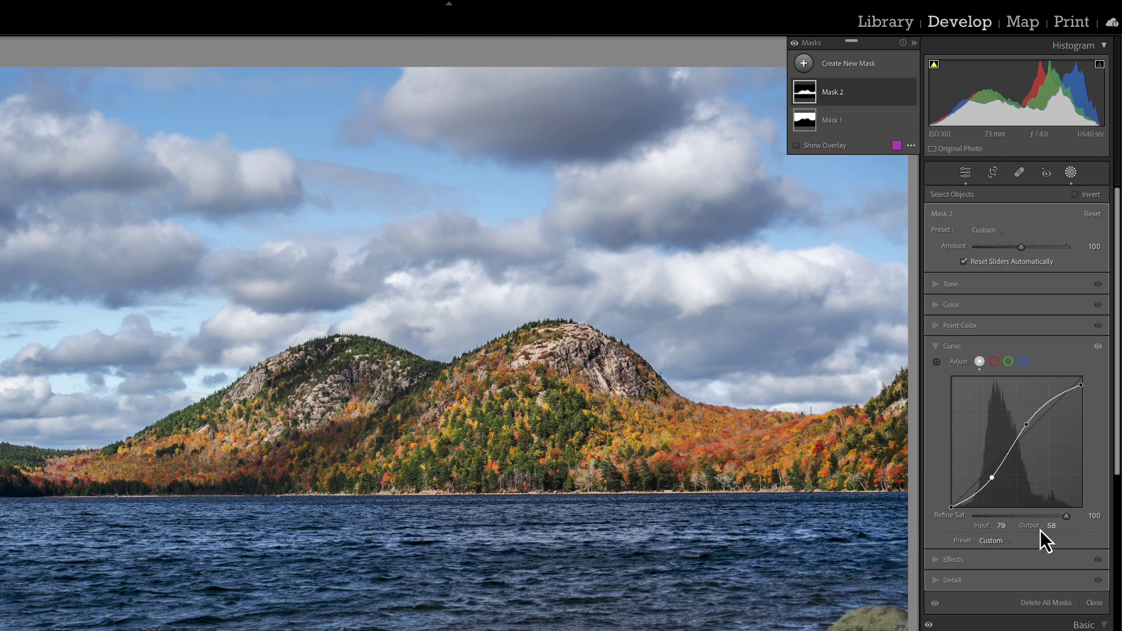
left_click(1067, 517)
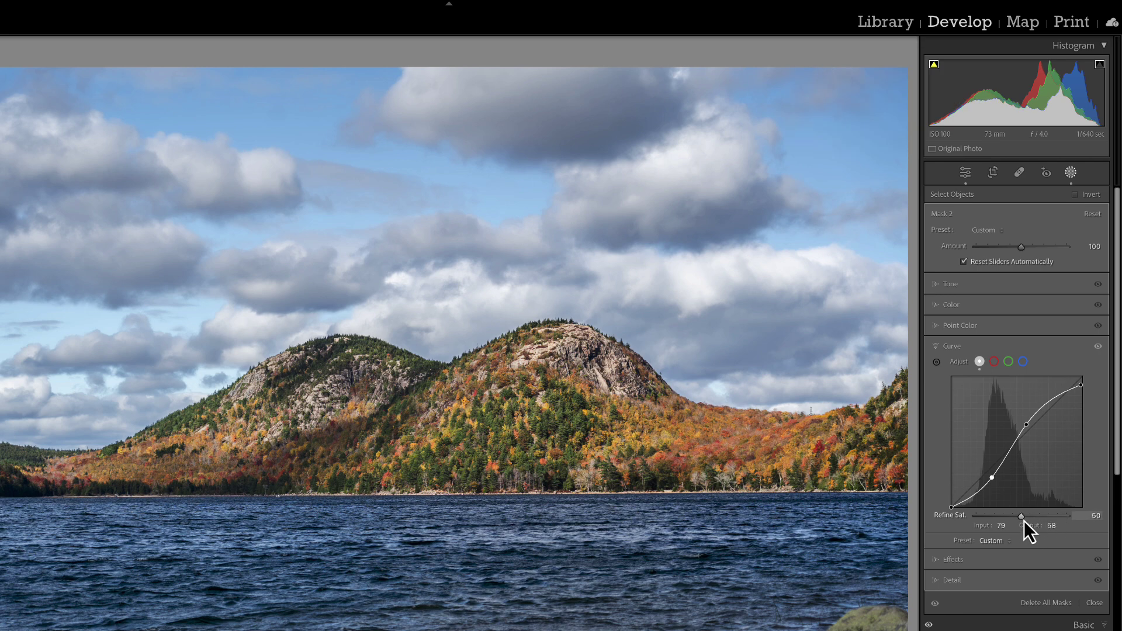
left_click_drag(1024, 521, 1022, 520)
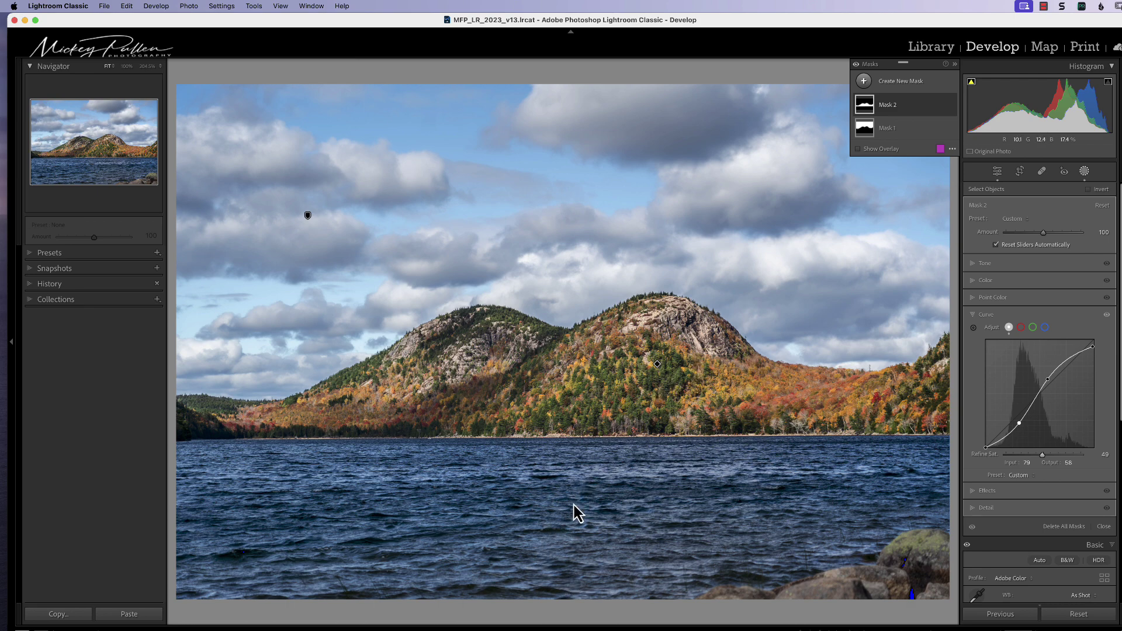
- Create a linear gradient mask that covers the water and fades out upward into the lower mountains
left_click(863, 82)
left_click(922, 190)
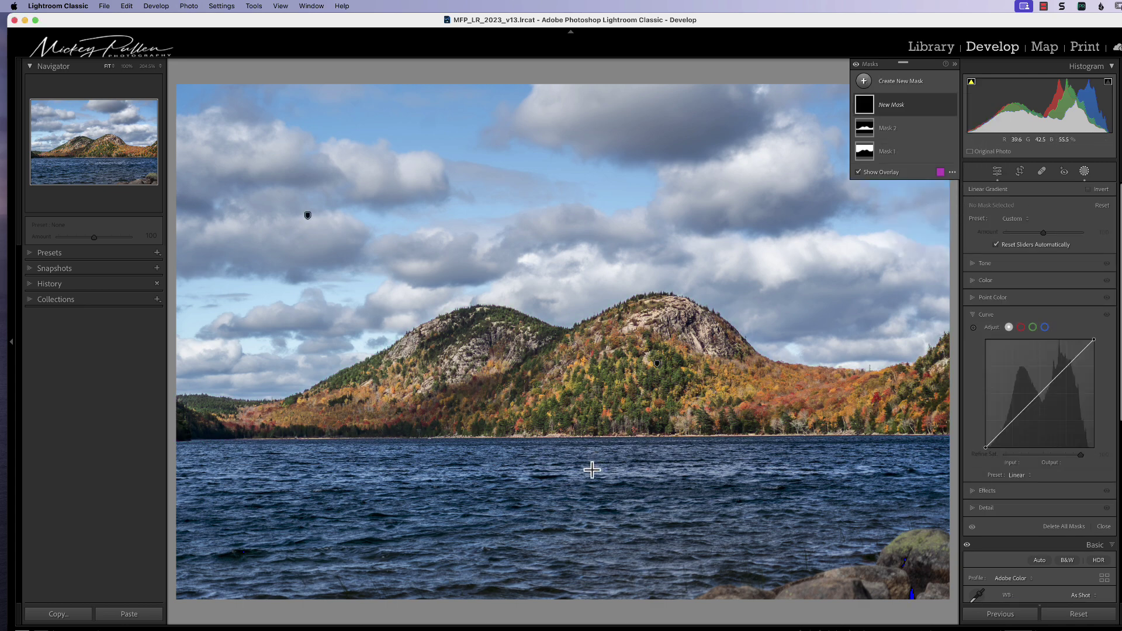
left_click_drag(562, 507, 572, 382)
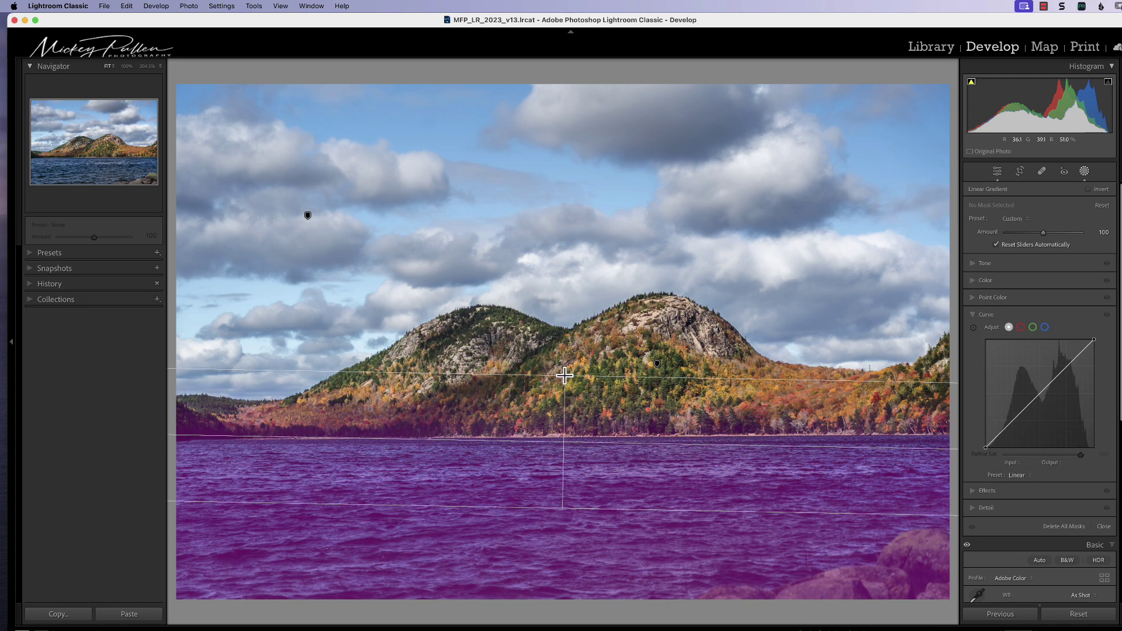
- Adjust the water gradient's Exposure and set its Tint to −20
left_click(987, 269)
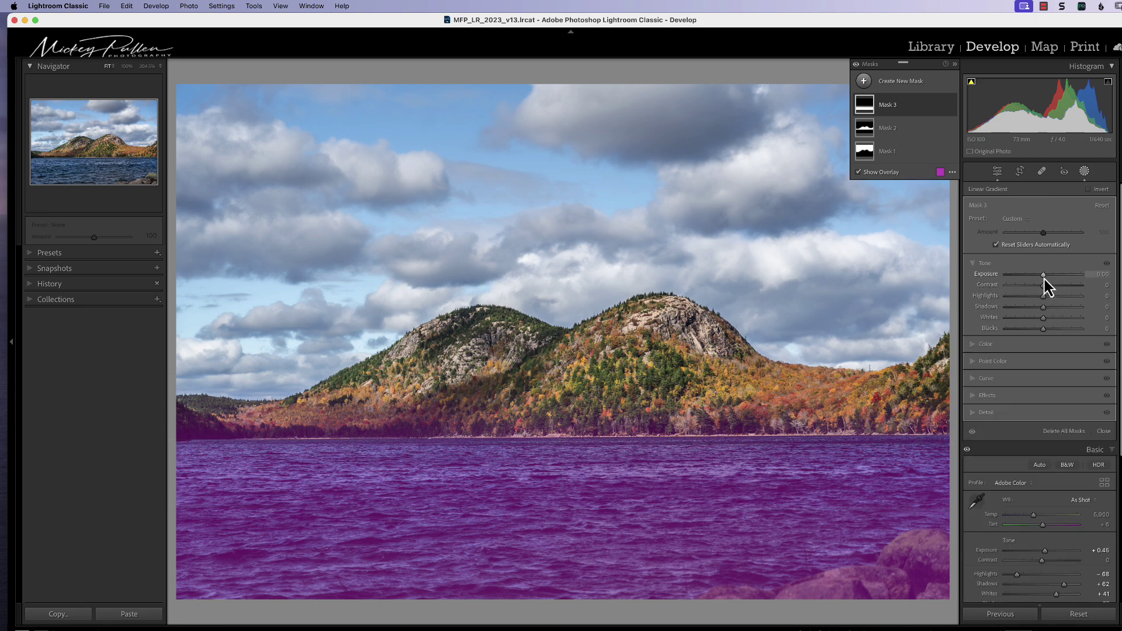
left_click_drag(1043, 275, 1041, 303)
left_click(989, 345)
left_click_drag(1036, 306, 1033, 310)
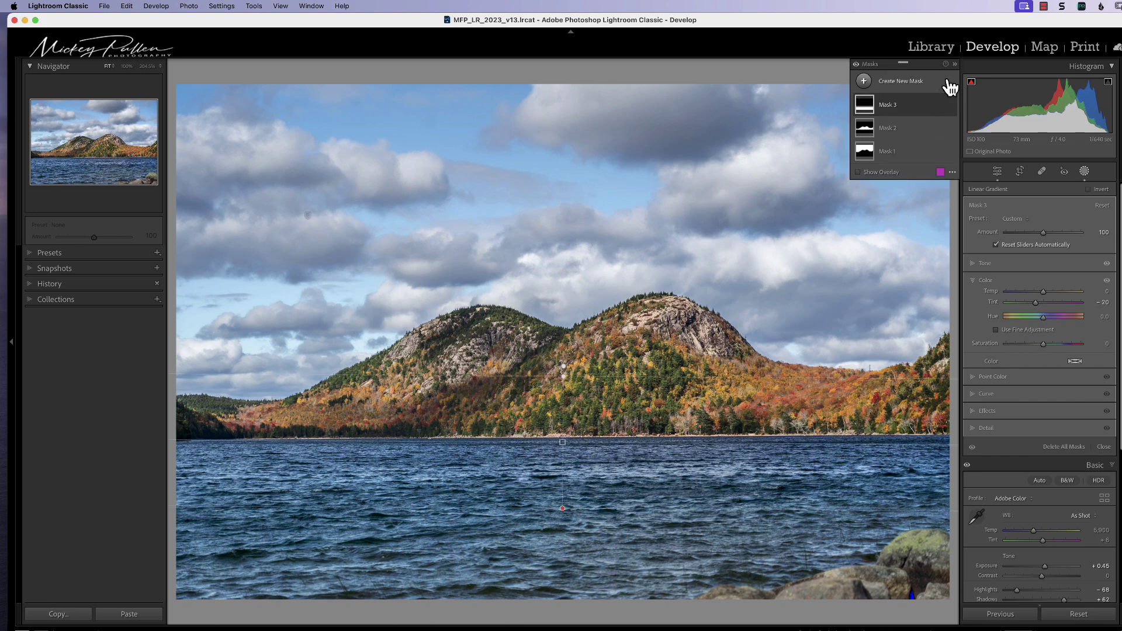
- Compare the lake photo with all masks hidden and shown
left_click(855, 64)
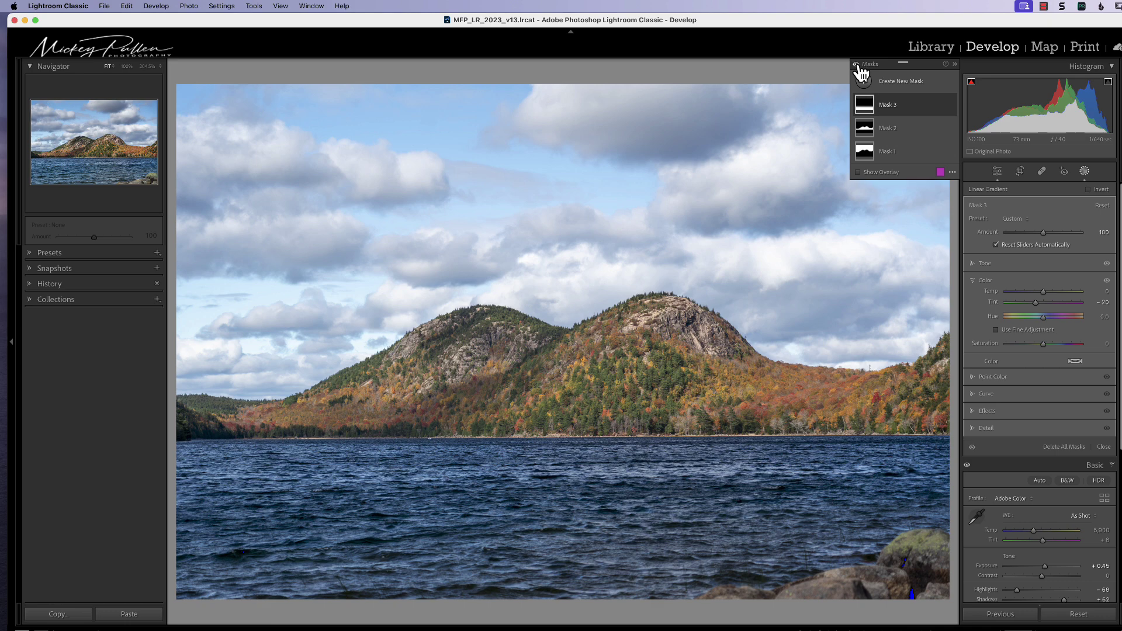
left_click(856, 65)
left_click(856, 64)
left_click(856, 64)
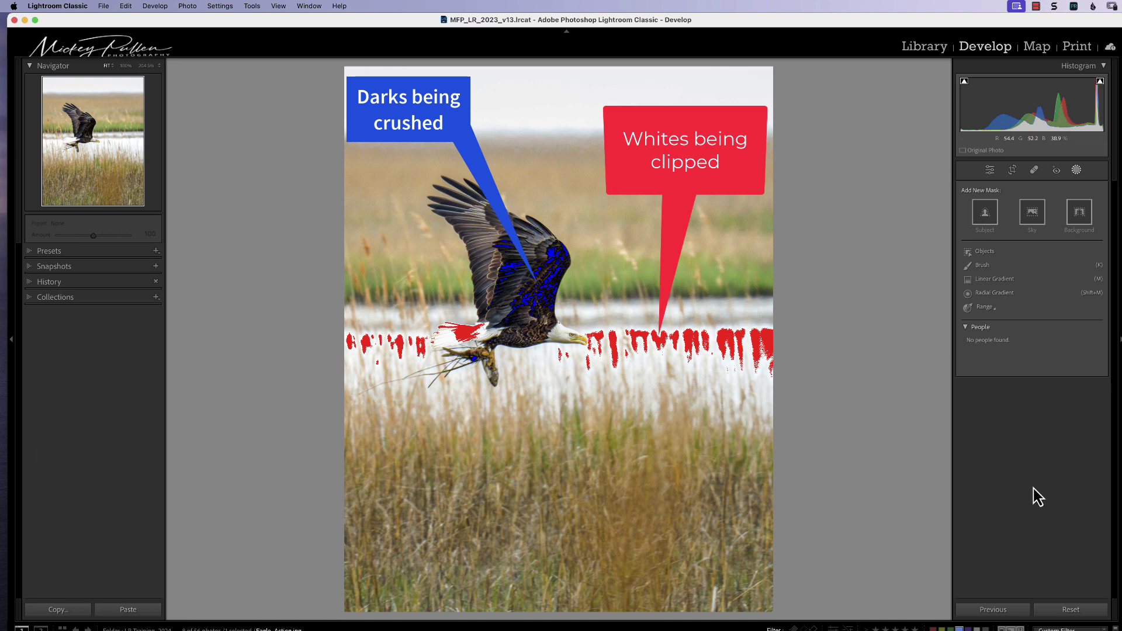
- On the eagle photo, create a brush mask with Feather 48 and paint over the clipped water from the eagle's head to the photo's edge
left_click(1077, 171)
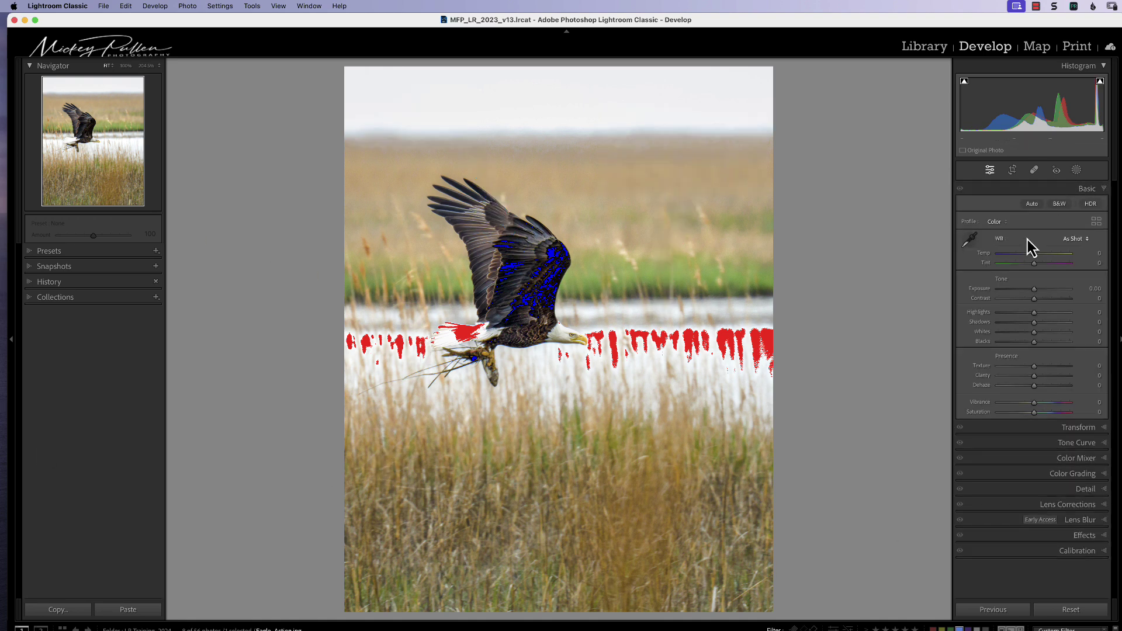
left_click(1075, 171)
left_click(982, 266)
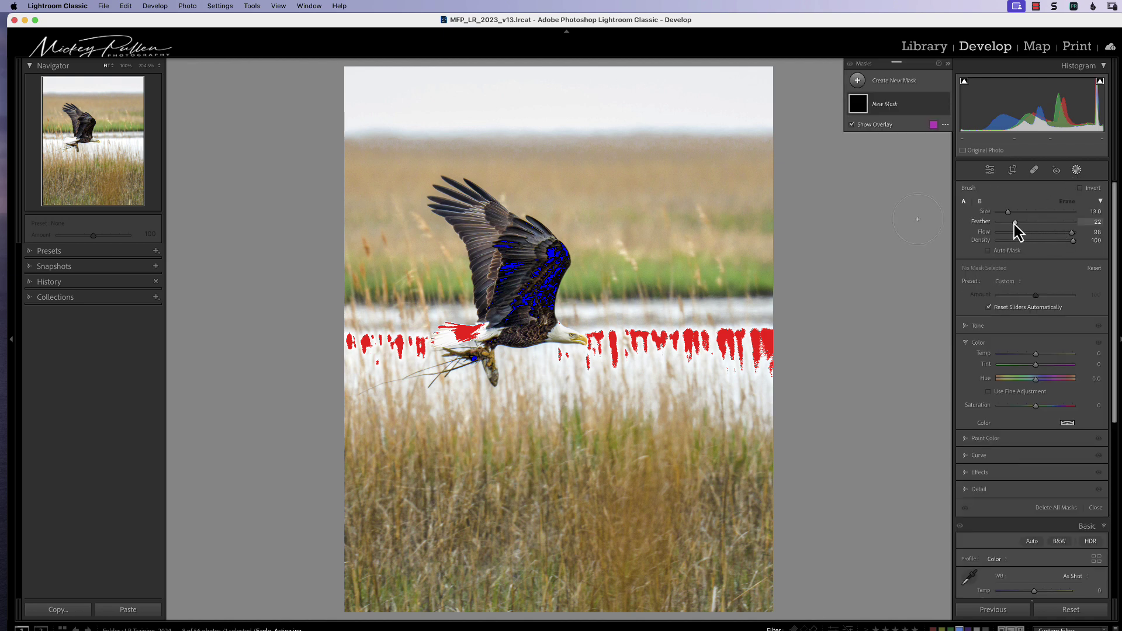
left_click_drag(1009, 224, 1014, 226)
left_click_drag(1014, 224, 1033, 224)
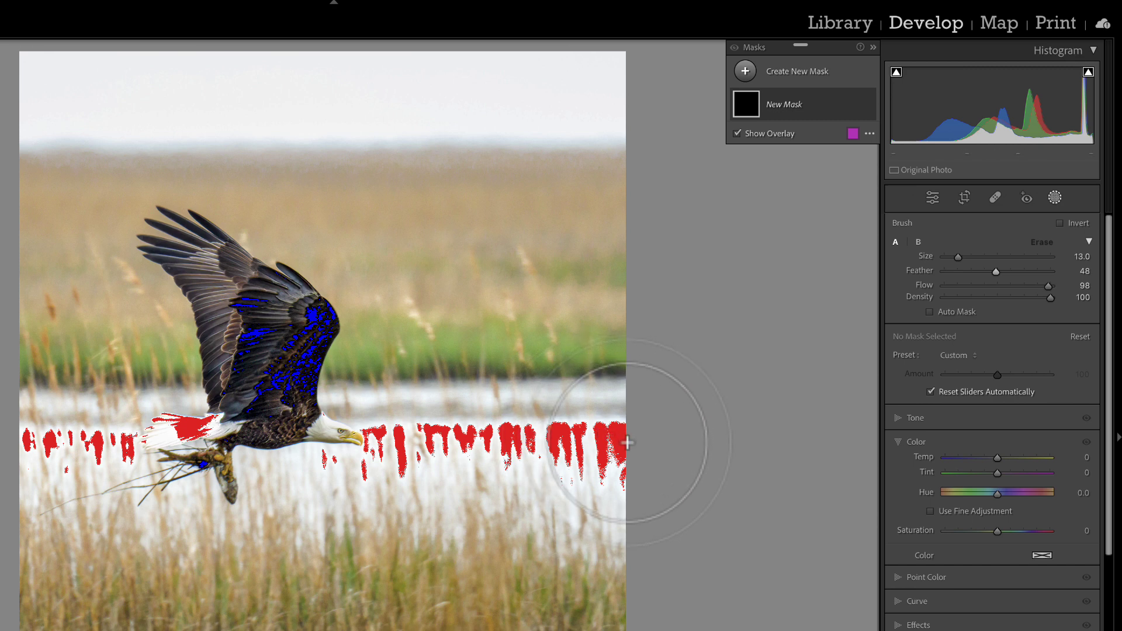
mouse_move(627, 442)
left_mouse_down()
mouse_move(324, 448)
mouse_move(663, 438)
left_mouse_up()
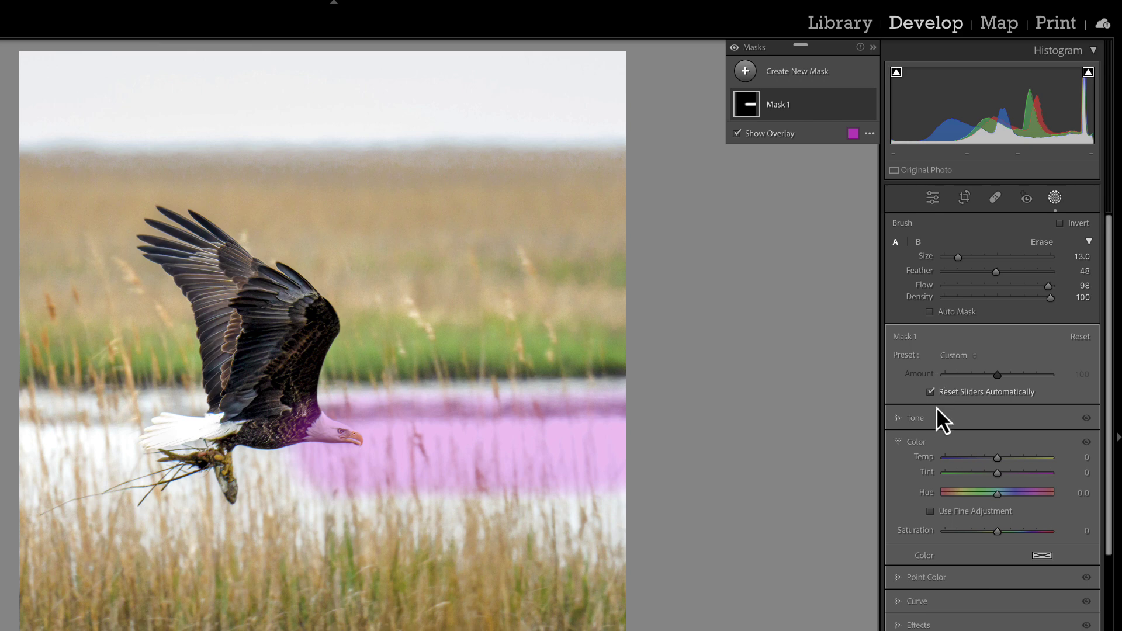
- Set the painted water mask's Whites to −3 to recover the clipped highlights
left_click(897, 417)
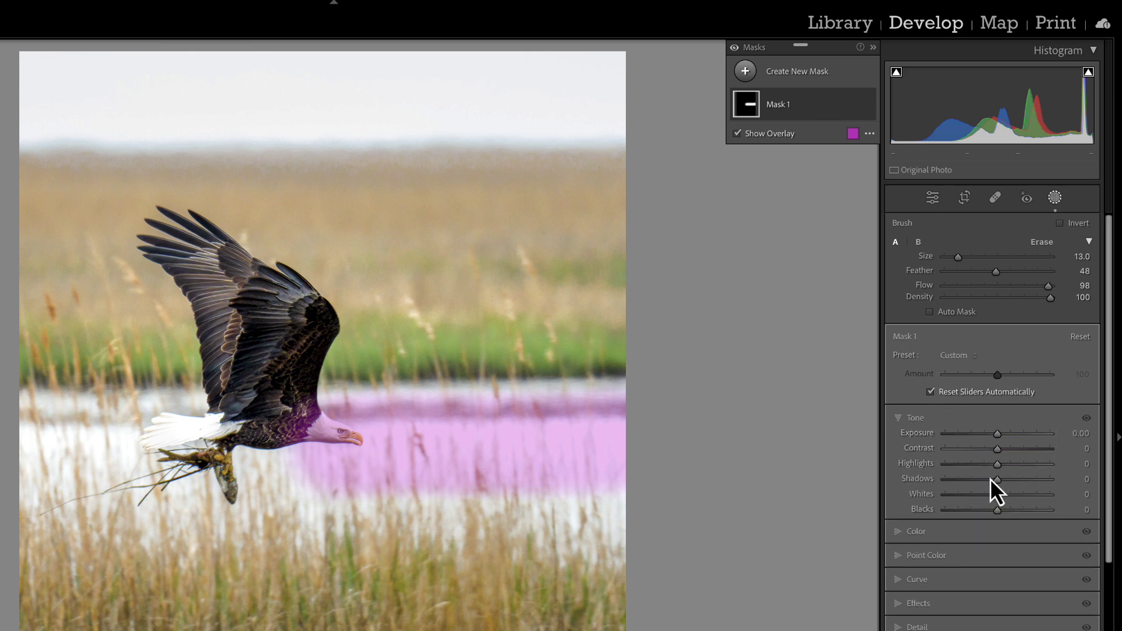
left_click_drag(998, 496, 996, 497)
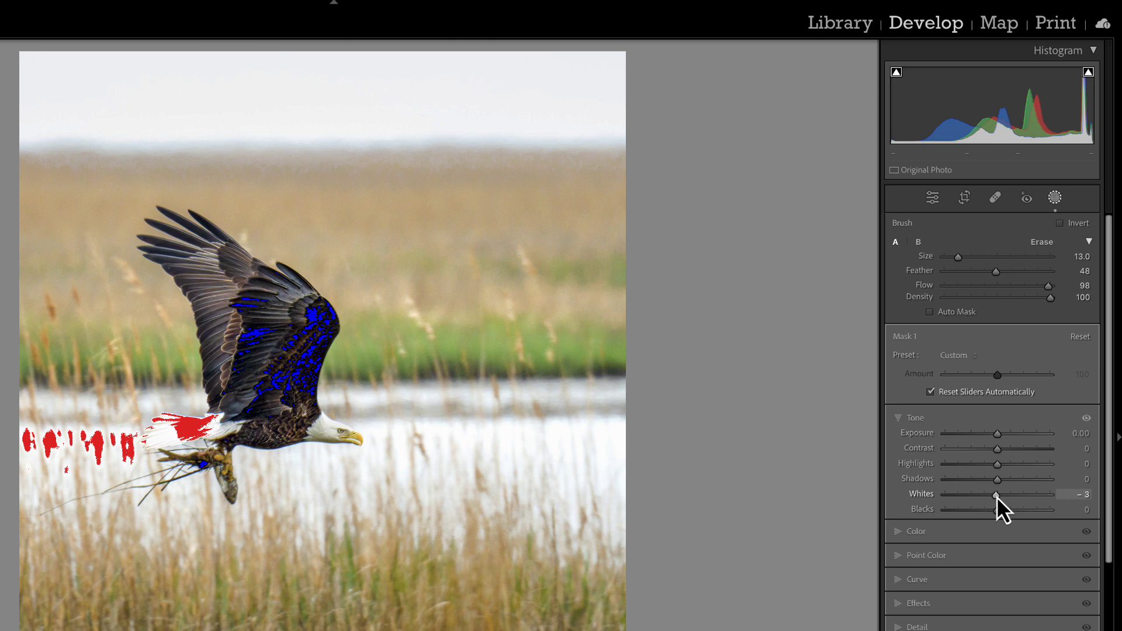
left_click_drag(996, 496, 996, 497)
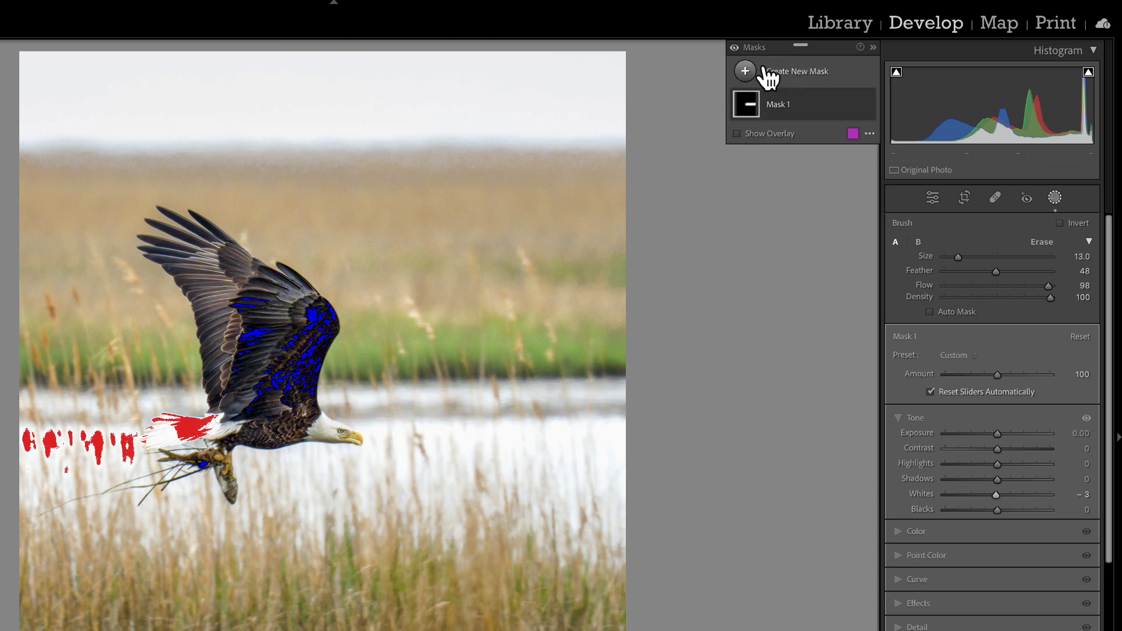
- Paint a second brush mask over the eagle's tail and the water behind it, and set its Exposure to −0.16
left_click(745, 72)
left_click(808, 204)
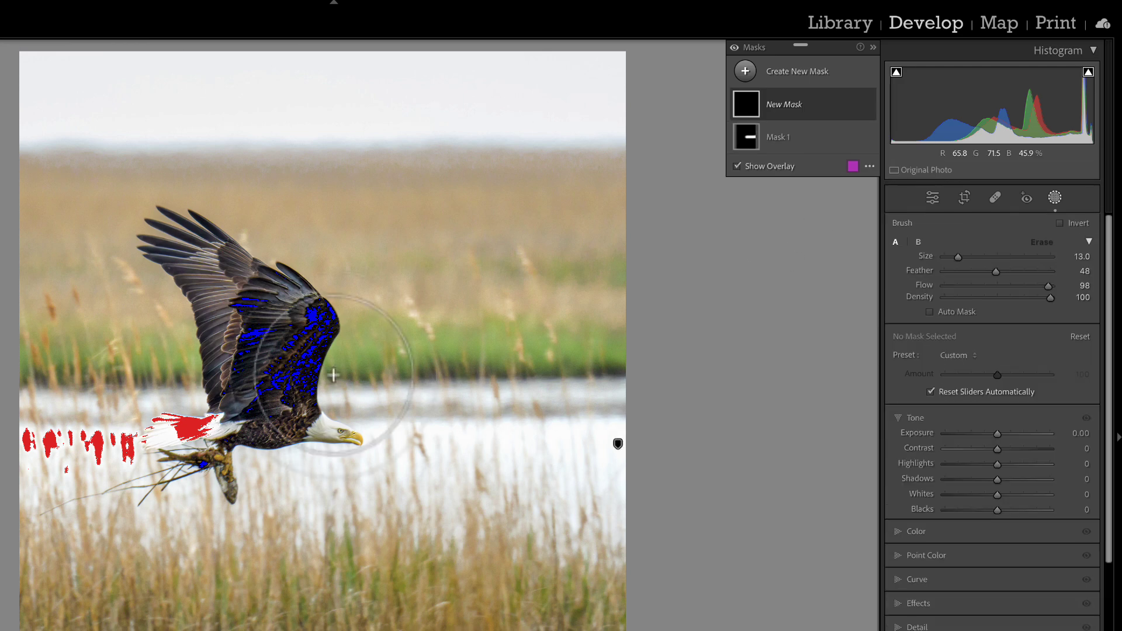
left_click_drag(222, 427, 10, 445)
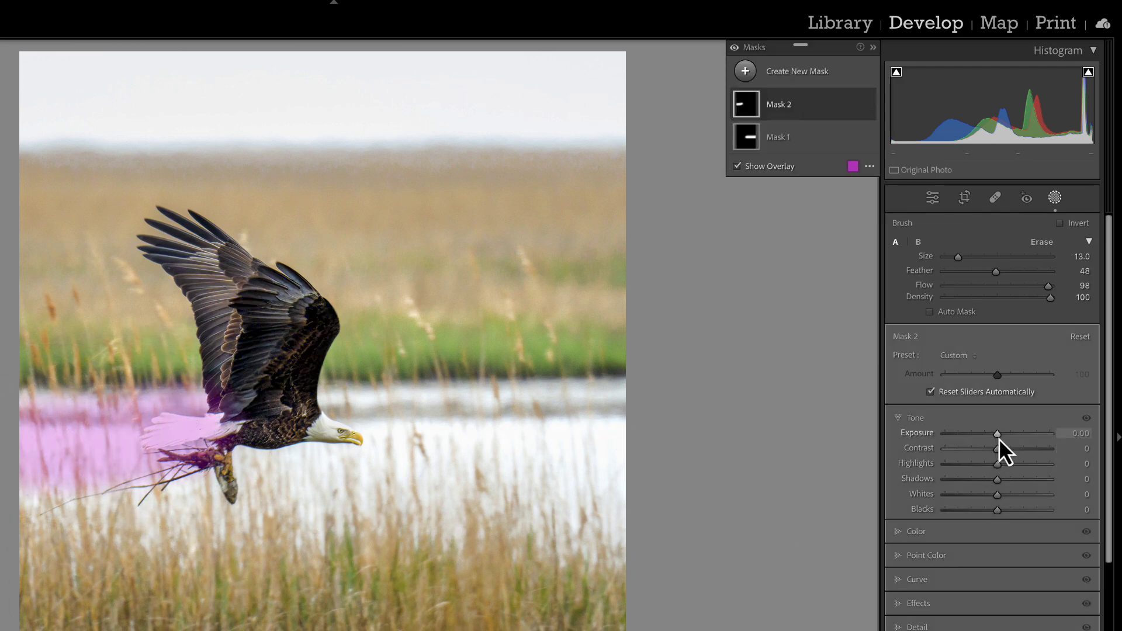
left_click_drag(997, 438, 995, 438)
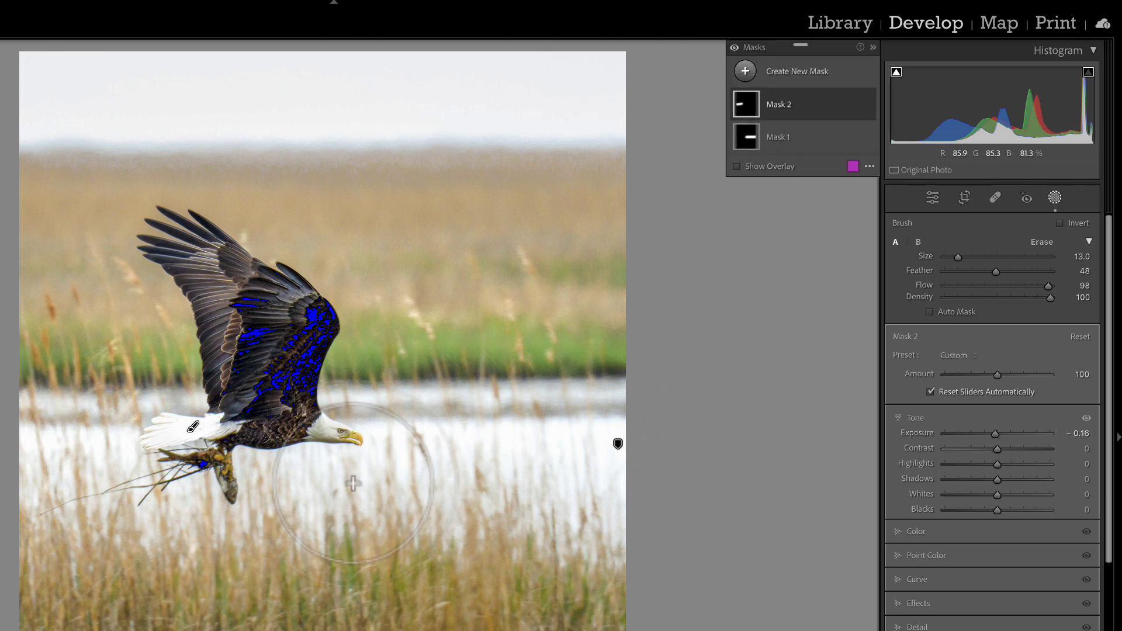
- Paint a third brush mask over the crushed darks in the eagle's near wing and set its Blacks to 29
left_click(745, 72)
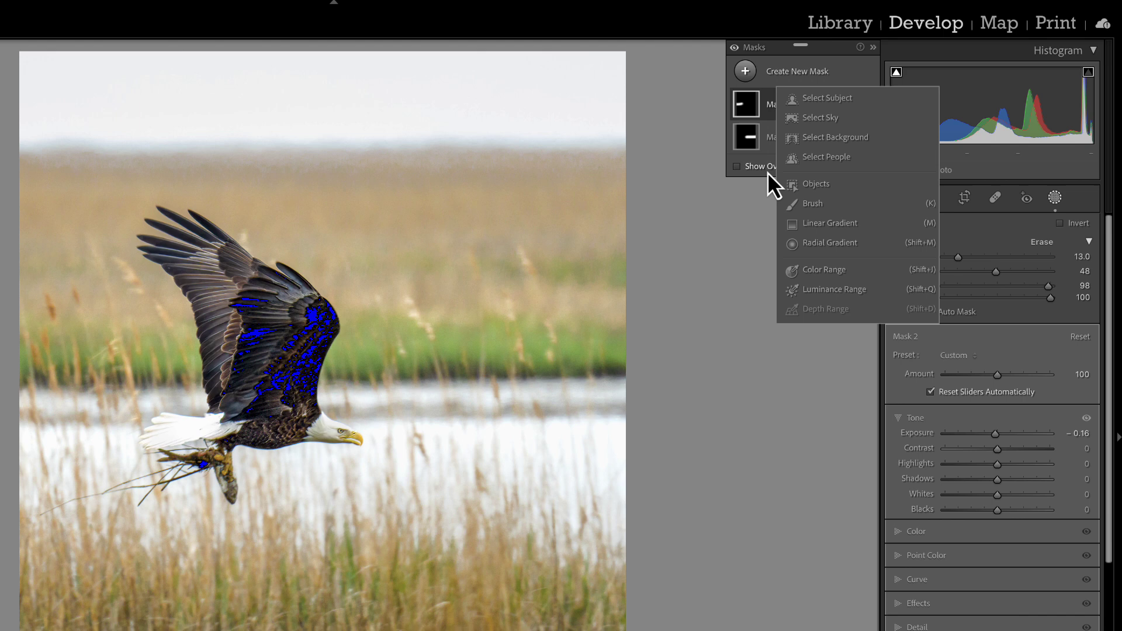
left_click(807, 202)
mouse_move(251, 351)
left_mouse_down()
mouse_move(280, 307)
mouse_move(292, 371)
mouse_move(275, 397)
left_mouse_up()
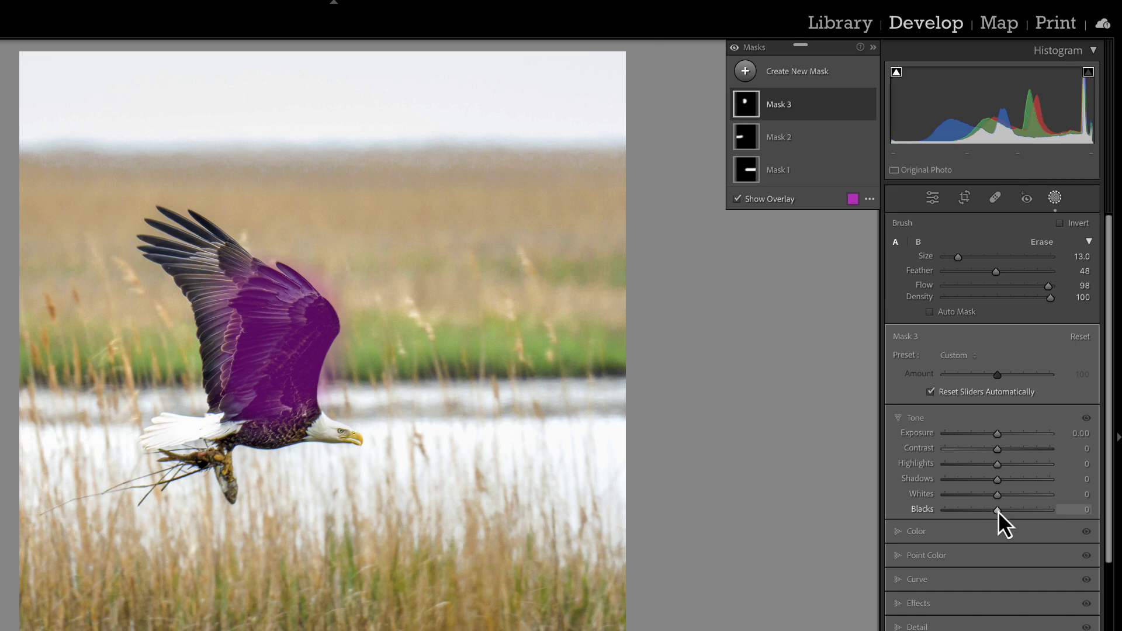
left_click_drag(998, 511, 1014, 509)
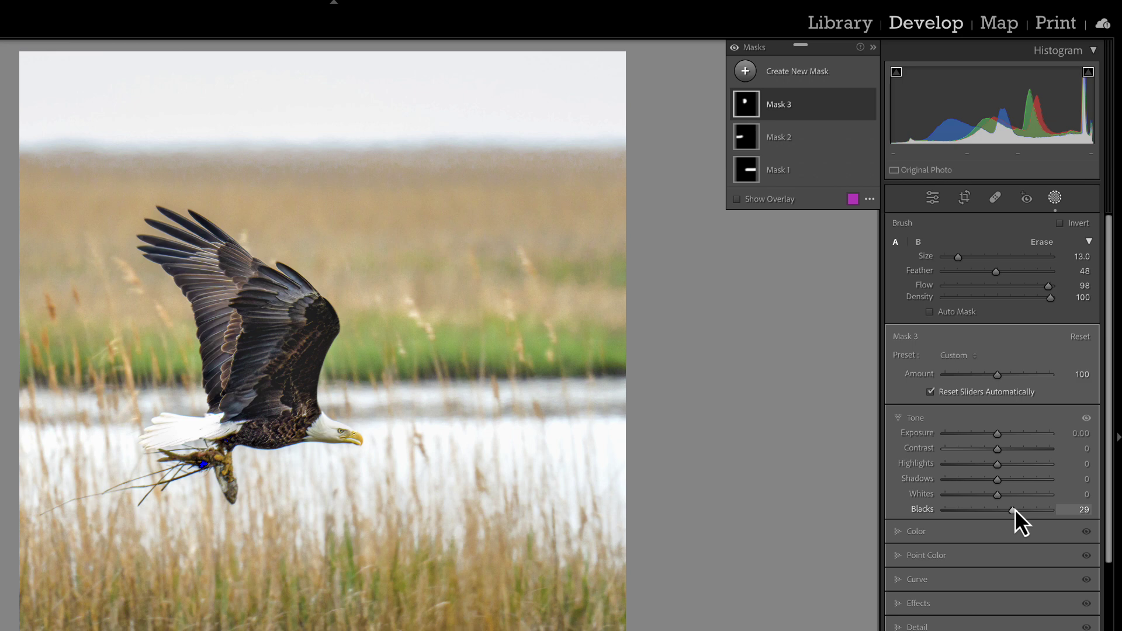
- Turn off the highlight and shadow clipping warnings and compare the eagle photo with all masks hidden and shown
left_click(734, 48)
left_click(735, 48)
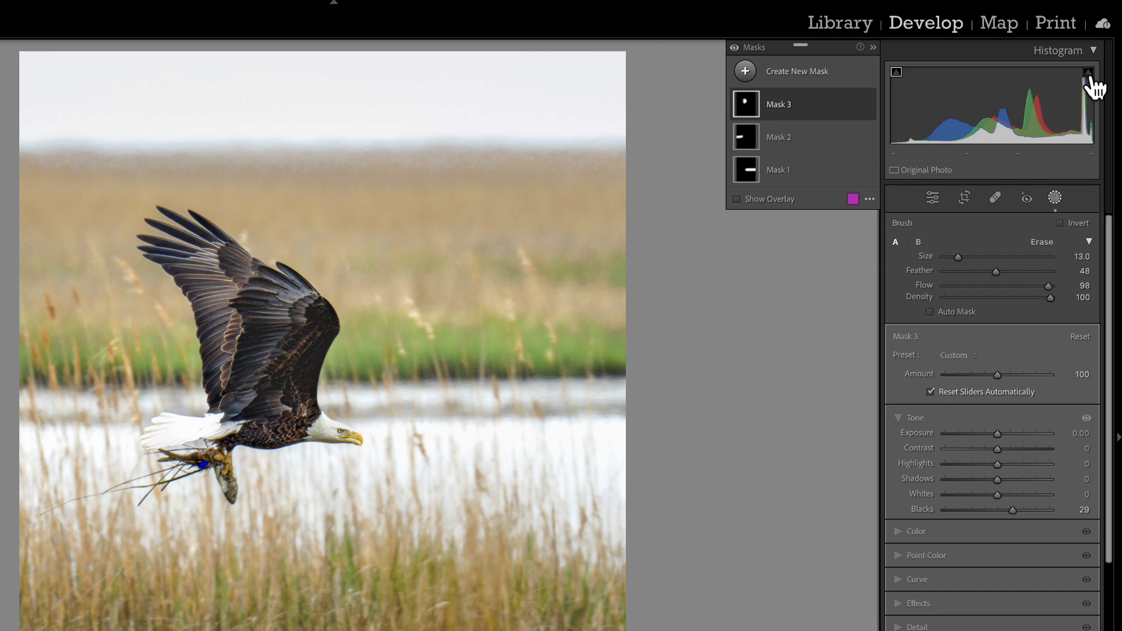
left_click(896, 72)
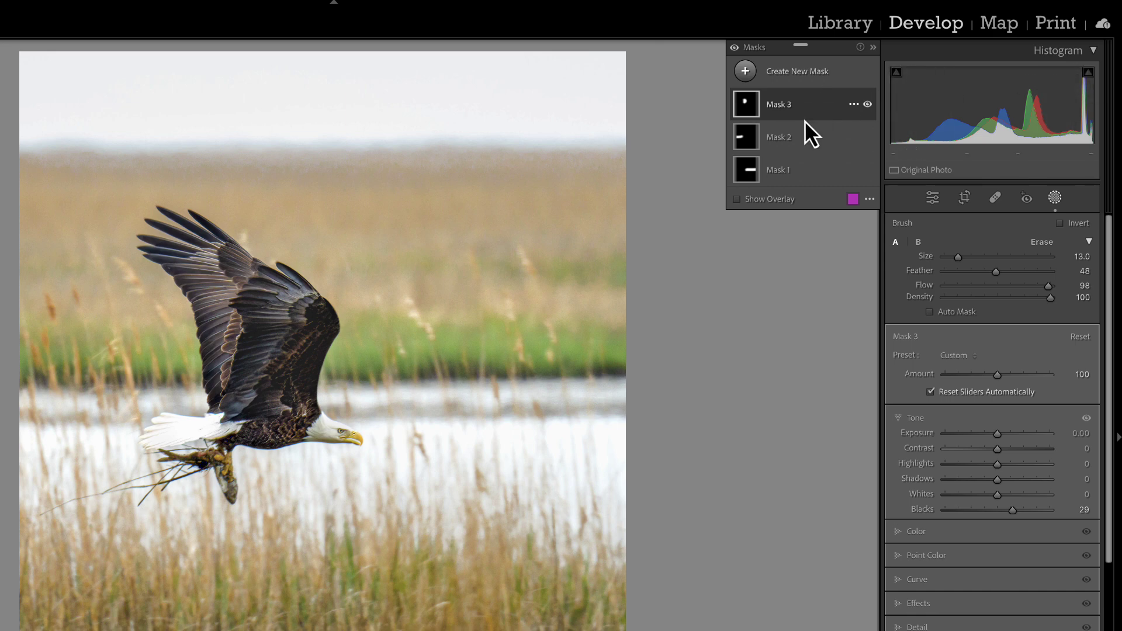
left_click(734, 48)
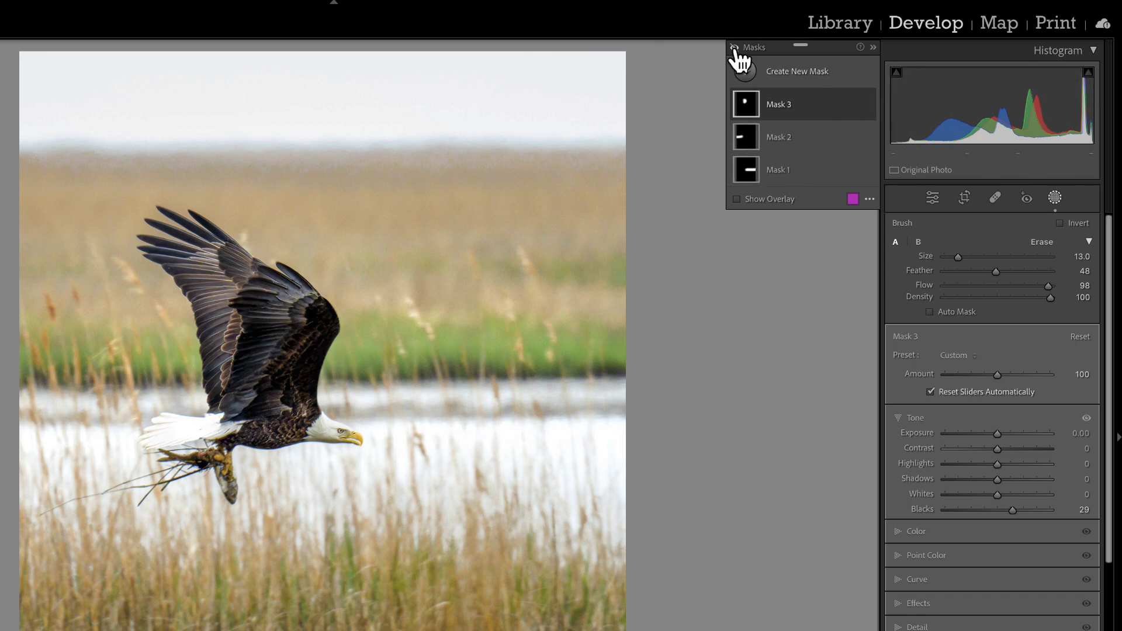
left_click(734, 47)
left_click(734, 48)
left_click(735, 48)
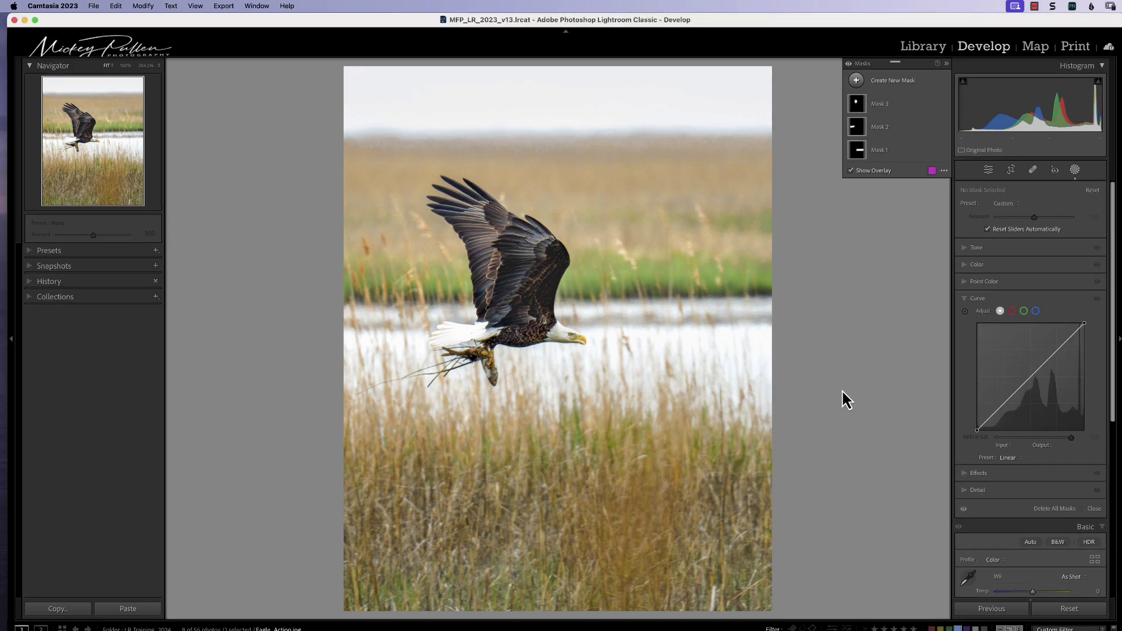
- Open the waterfall photo and draw an elliptical radial gradient mask over the shallow stream bed in front of the large log
key("Right")
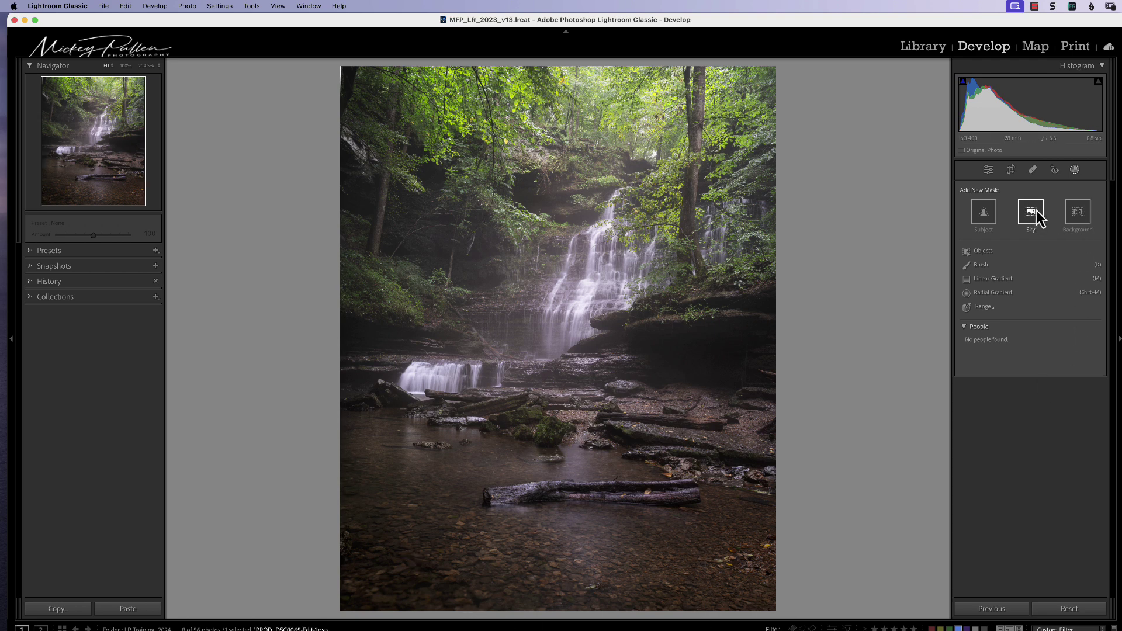
left_click(1075, 170)
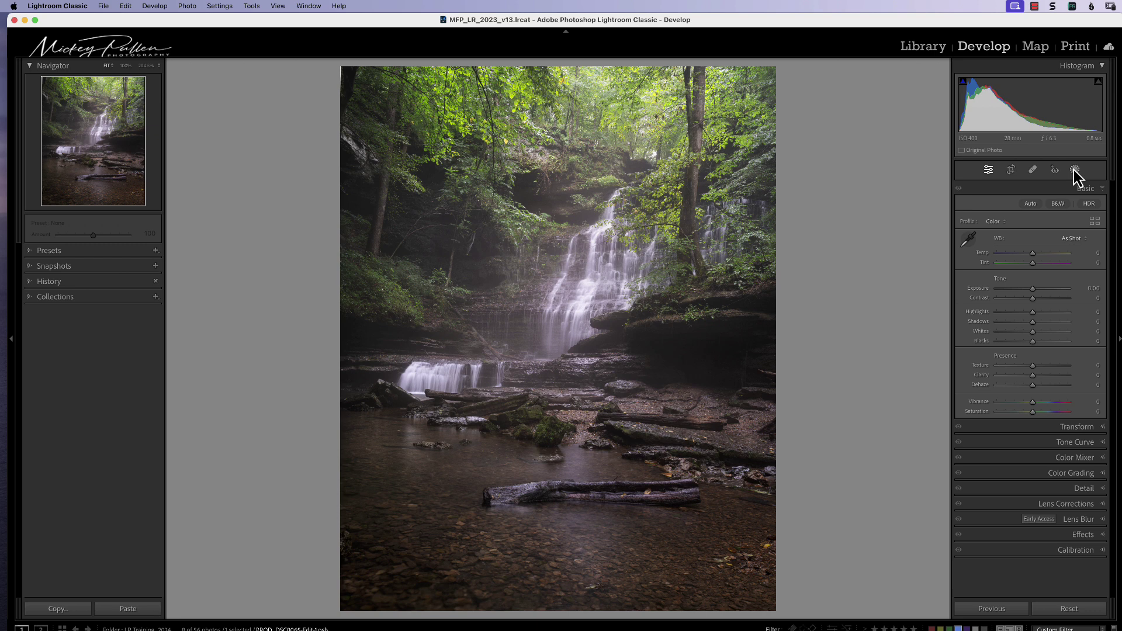
left_click(1074, 169)
left_click(991, 300)
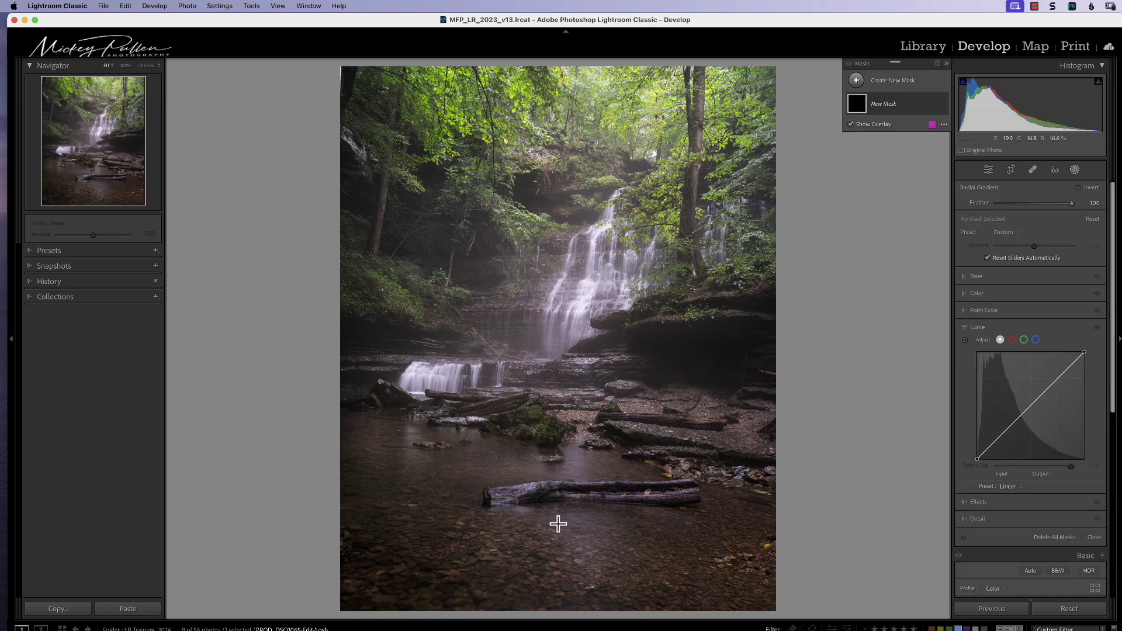
left_click_drag(501, 527, 606, 576)
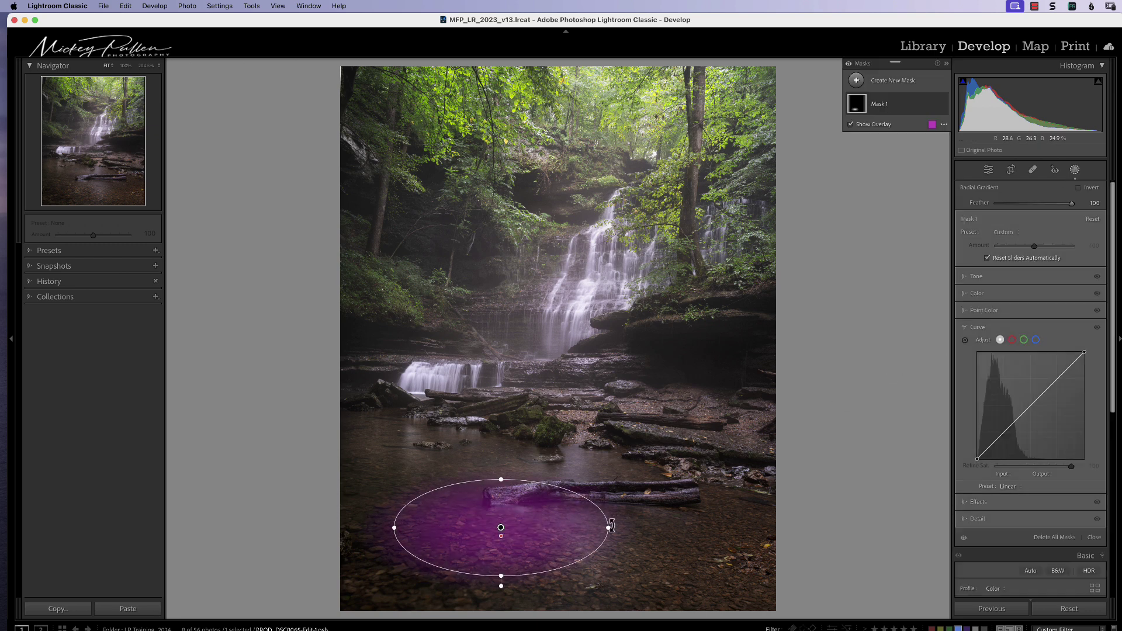
- Tilt the radial mask down toward the photo's lower right, move it over the foreground stones, and enlarge it slightly
left_click_drag(611, 524, 576, 551)
left_click_drag(503, 533, 530, 551)
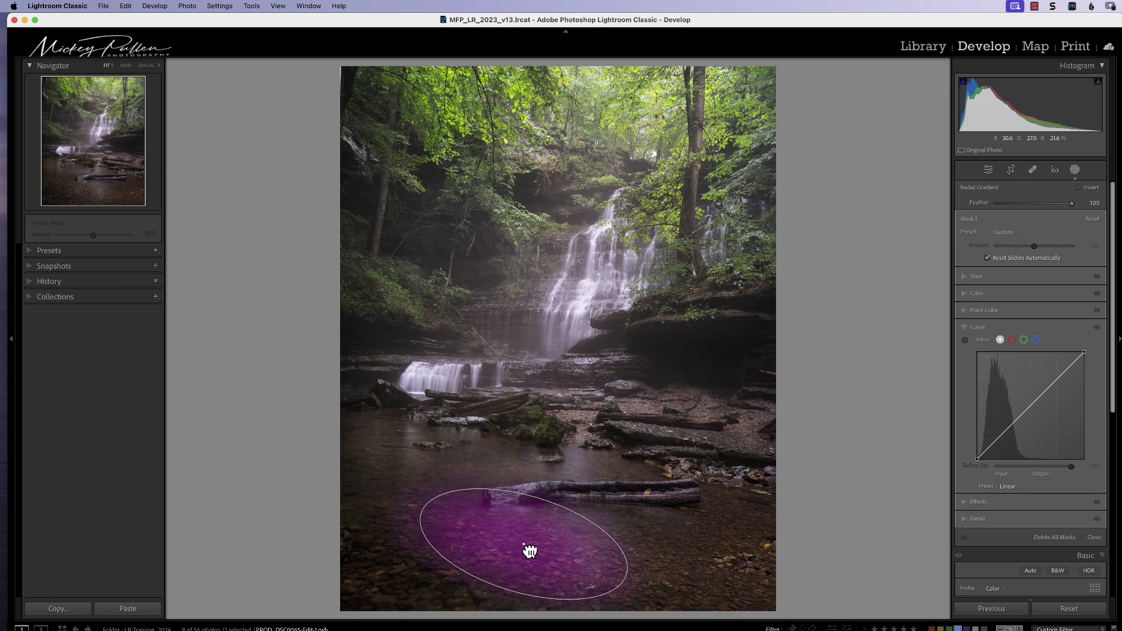
left_click_drag(423, 518, 405, 515)
left_click_drag(538, 503, 539, 493)
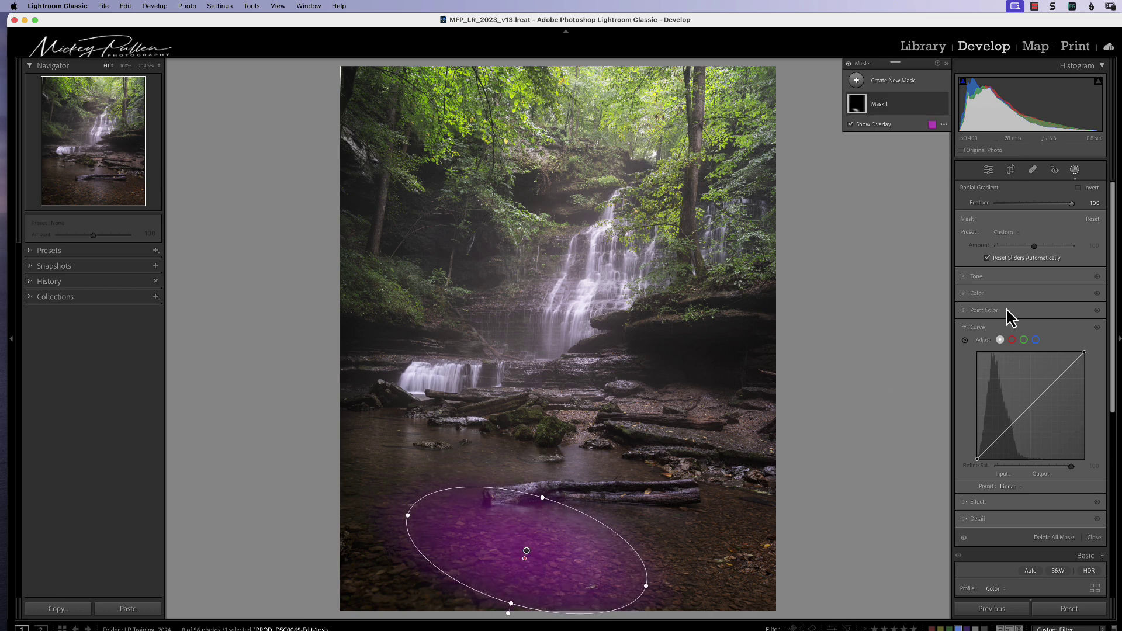
- Set the foreground radial mask's Whites to 28 and warm it with a Temp of 7
left_click(981, 276)
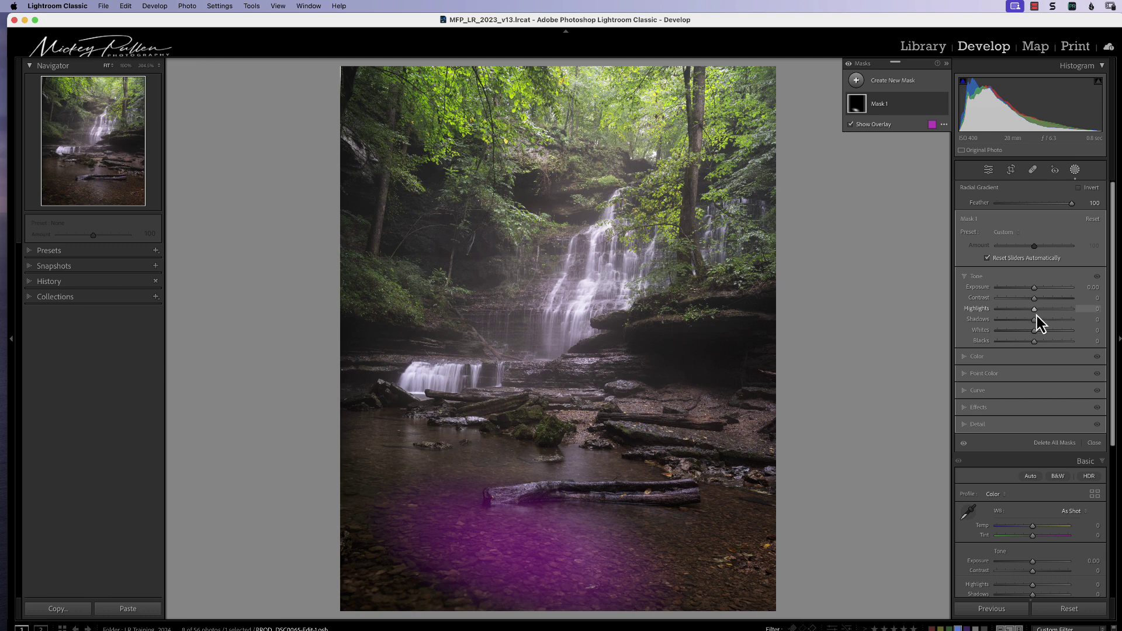
mouse_move(1036, 331)
left_mouse_down()
mouse_move(1061, 335)
mouse_move(1045, 336)
left_mouse_up()
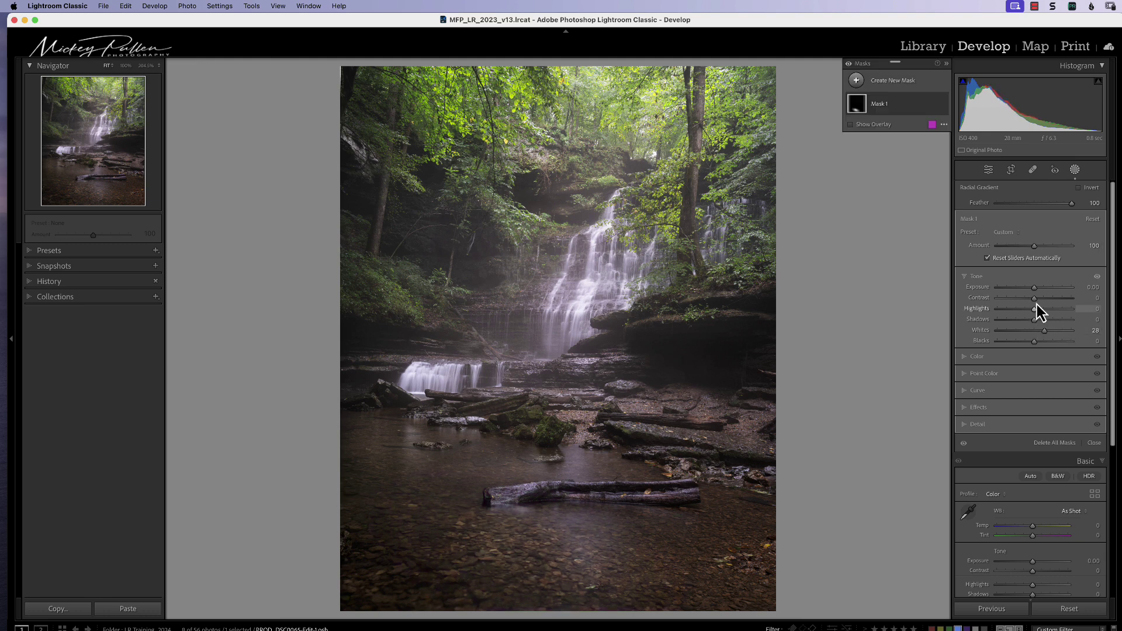
left_click_drag(1035, 290, 1032, 308)
left_click(984, 356)
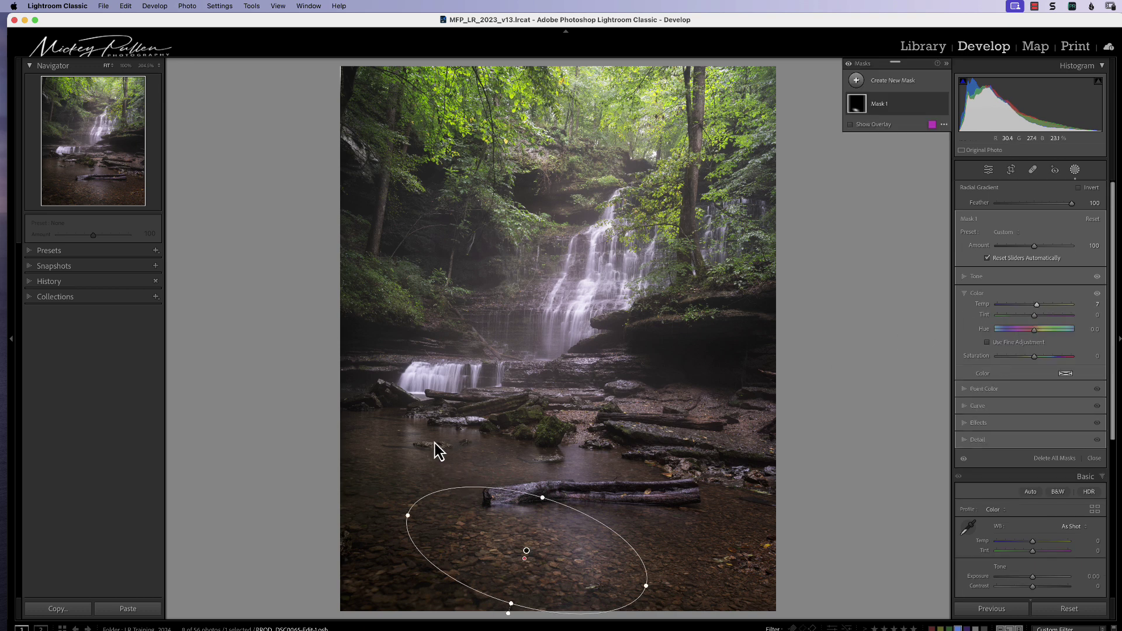
- Add a second, narrow tilted radial gradient mask over the water just below the small cascade
key("shift+m")
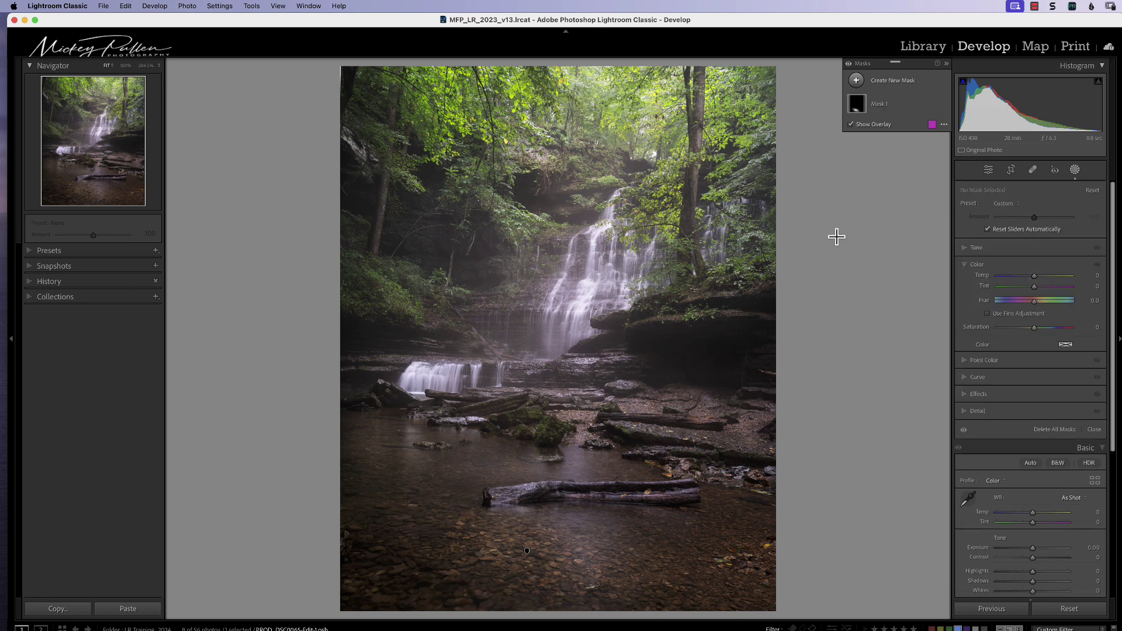
left_click_drag(394, 420, 419, 479)
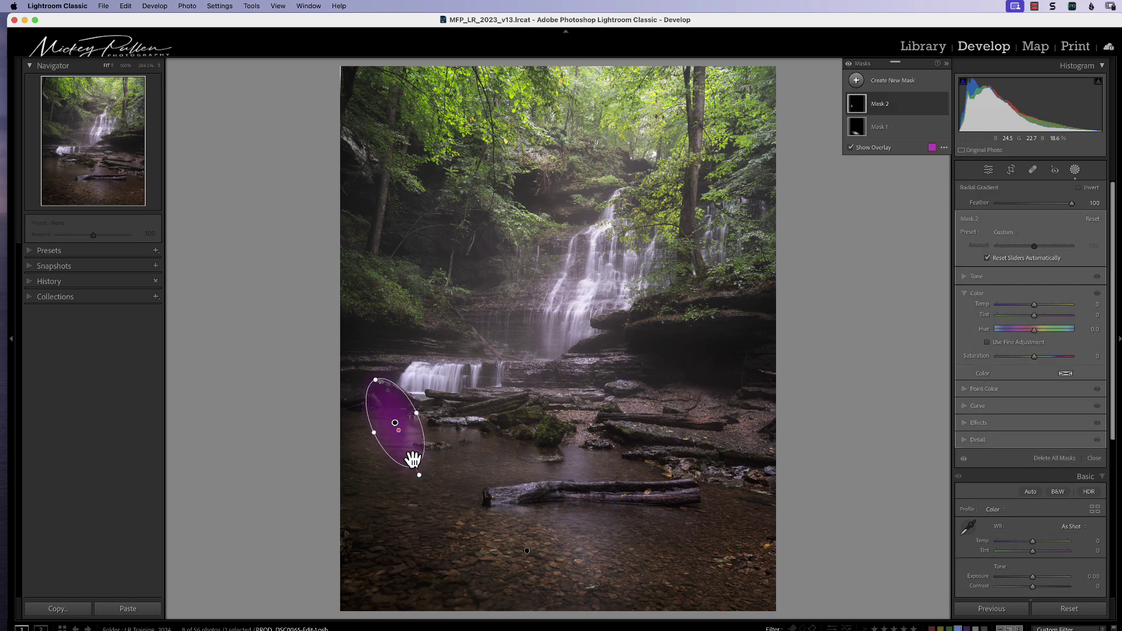
left_click_drag(396, 427, 419, 447)
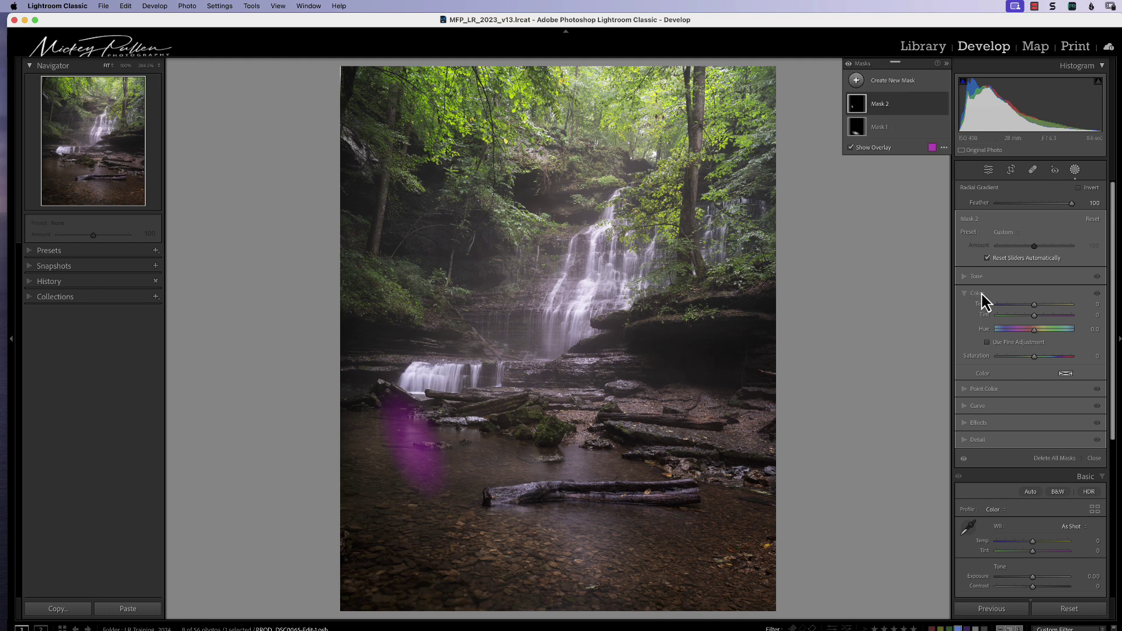
- Set the second radial mask's Exposure to 0.20 and Whites to 43
left_click(977, 277)
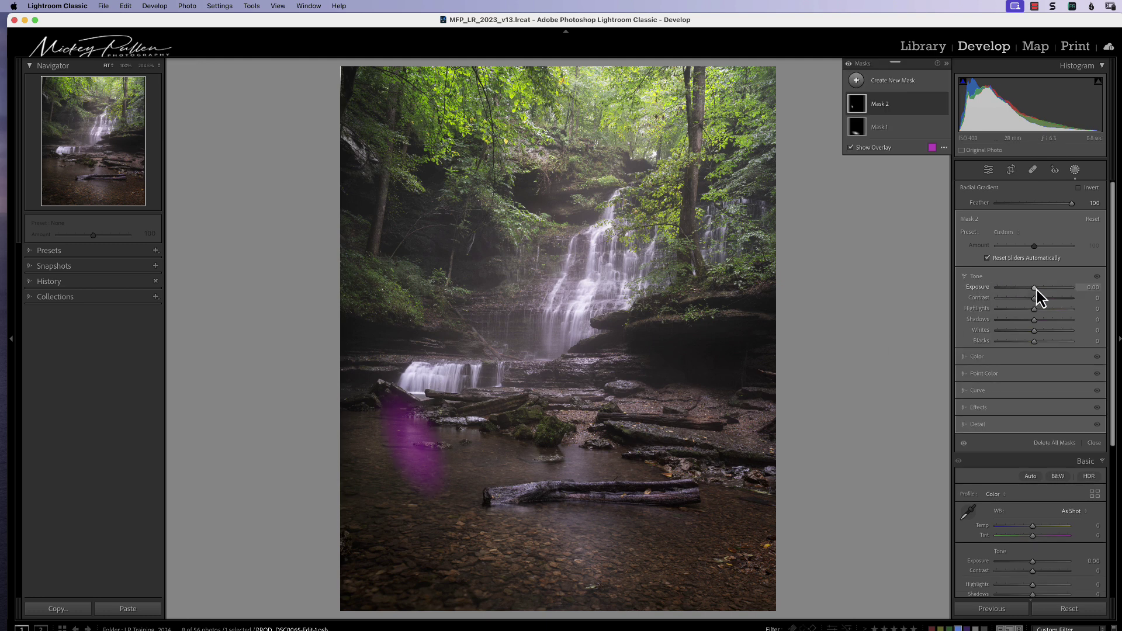
left_click_drag(1037, 290, 1039, 290)
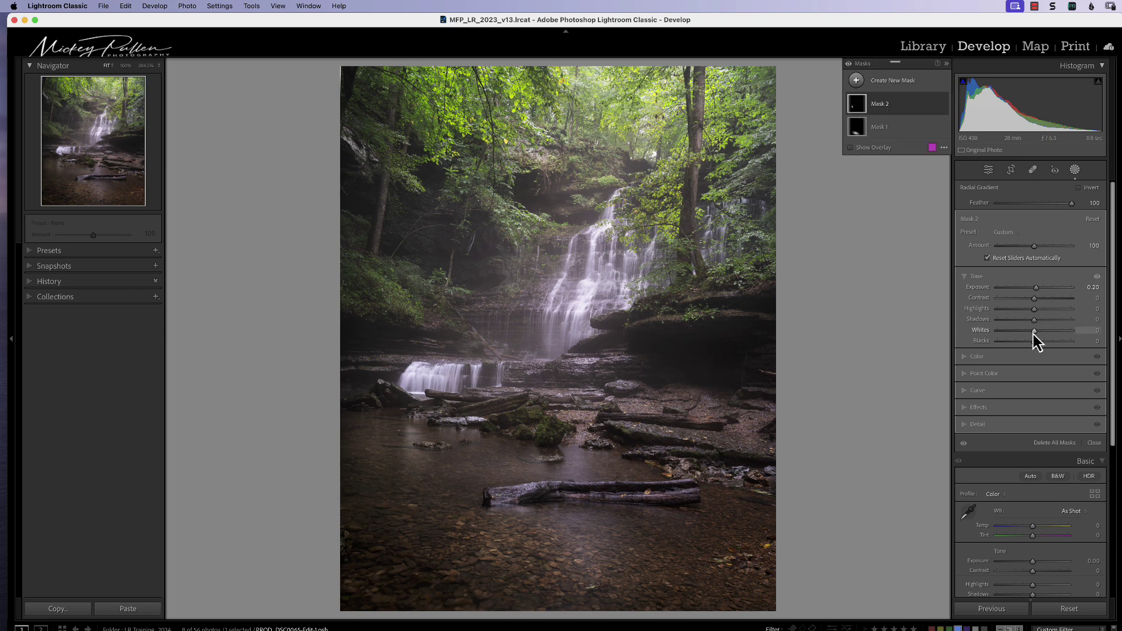
left_click_drag(1035, 332, 1047, 333)
- Compare the waterfall photo with both radial masks hidden and shown
left_click(849, 65)
left_click(850, 65)
left_click(850, 65)
left_click(850, 65)
left_click(850, 66)
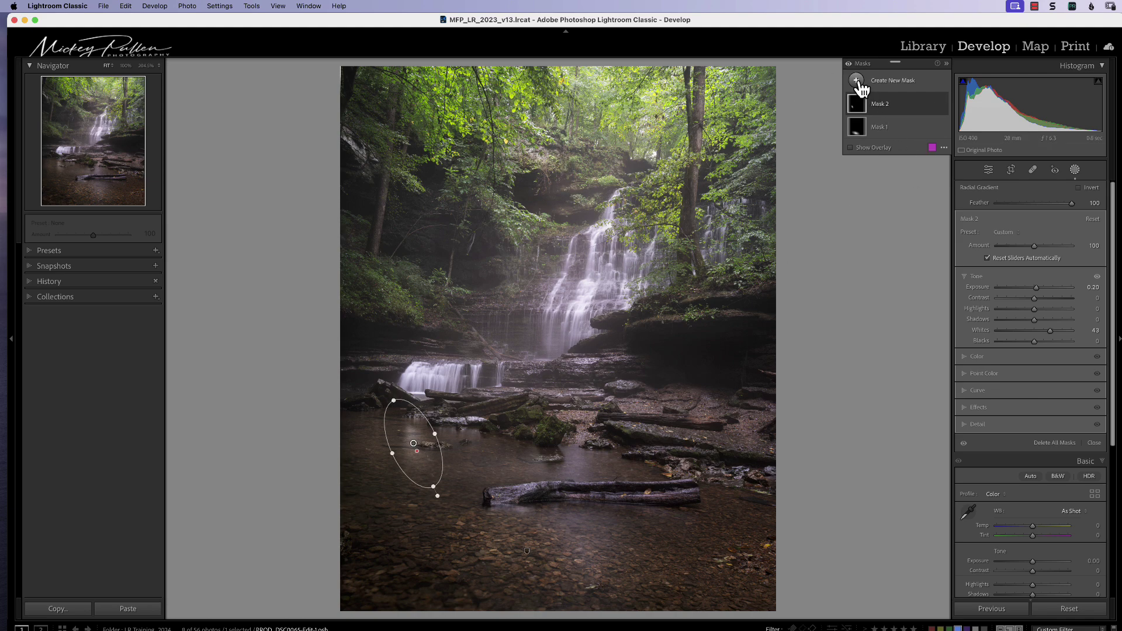
- Add a linear gradient mask covering the upper forest and fading out from the mid-waterfall down to the rocks at its base
left_click(857, 82)
left_click(913, 213)
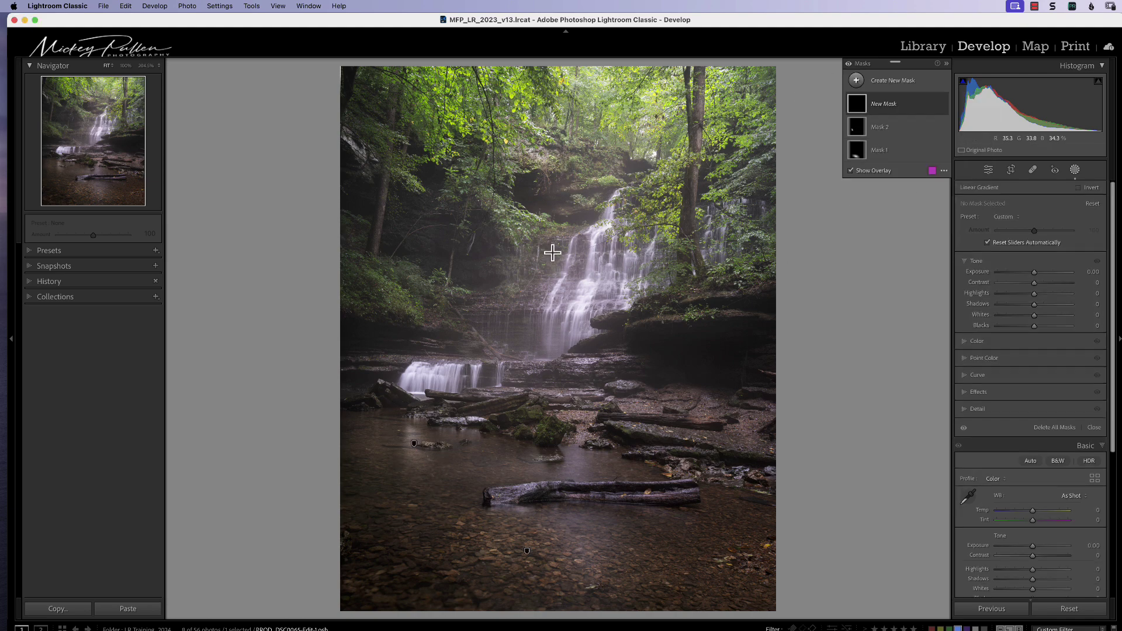
left_click_drag(552, 253, 550, 391)
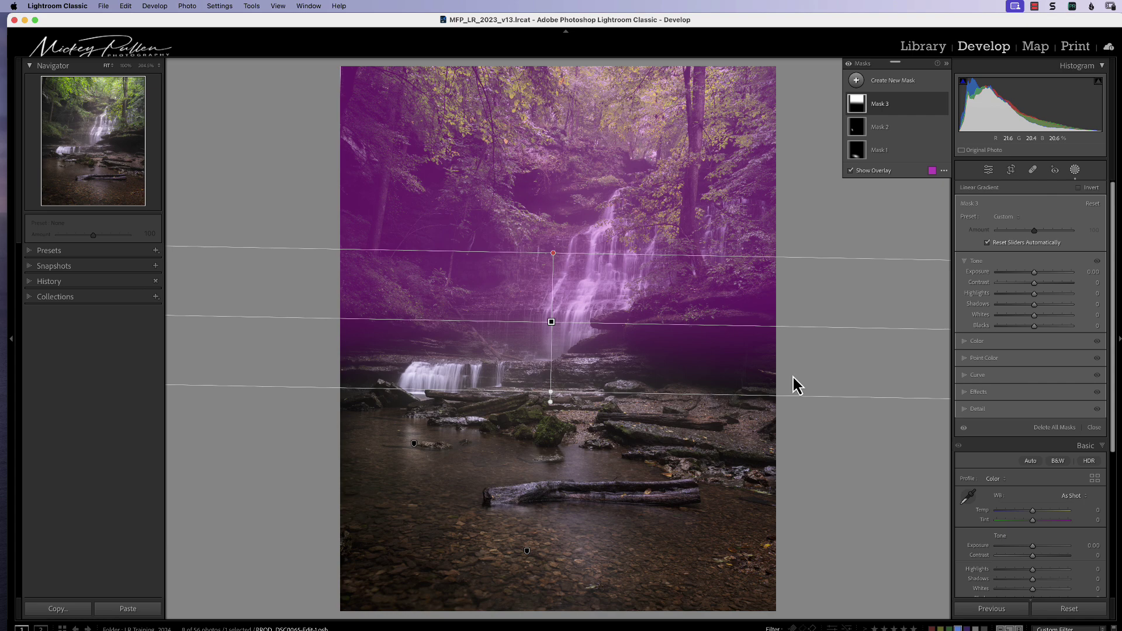
- Shape the linear mask's tone curve by raising the black point, lifting the midtones, and placing a highlight point at input 203, output 211
left_click(982, 377)
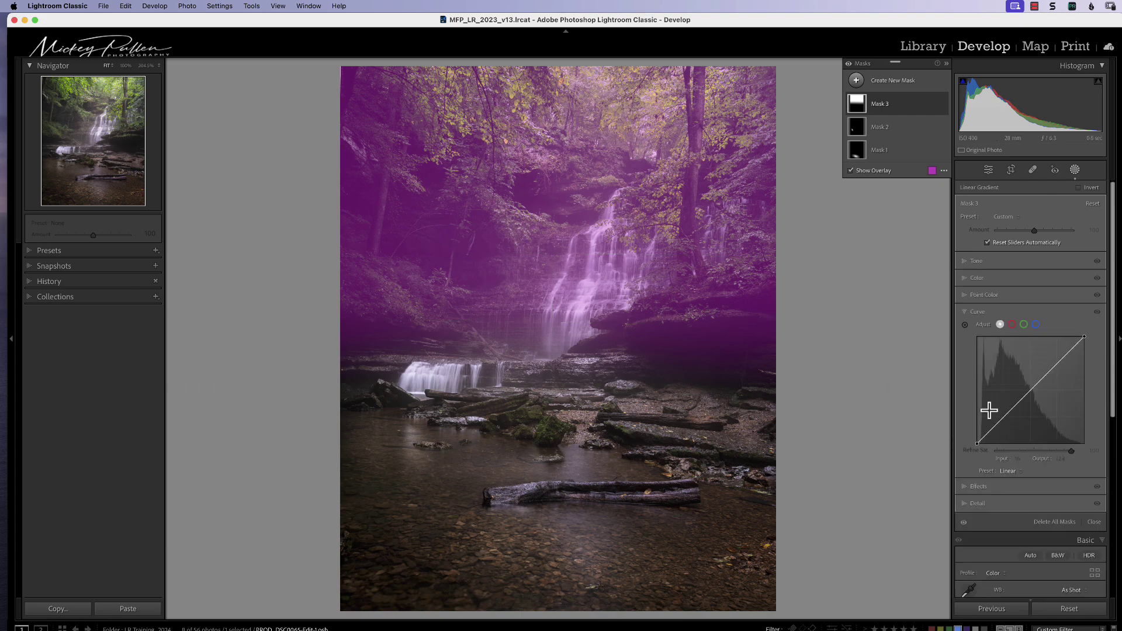
left_click(977, 444)
left_click_drag(977, 444, 976, 432)
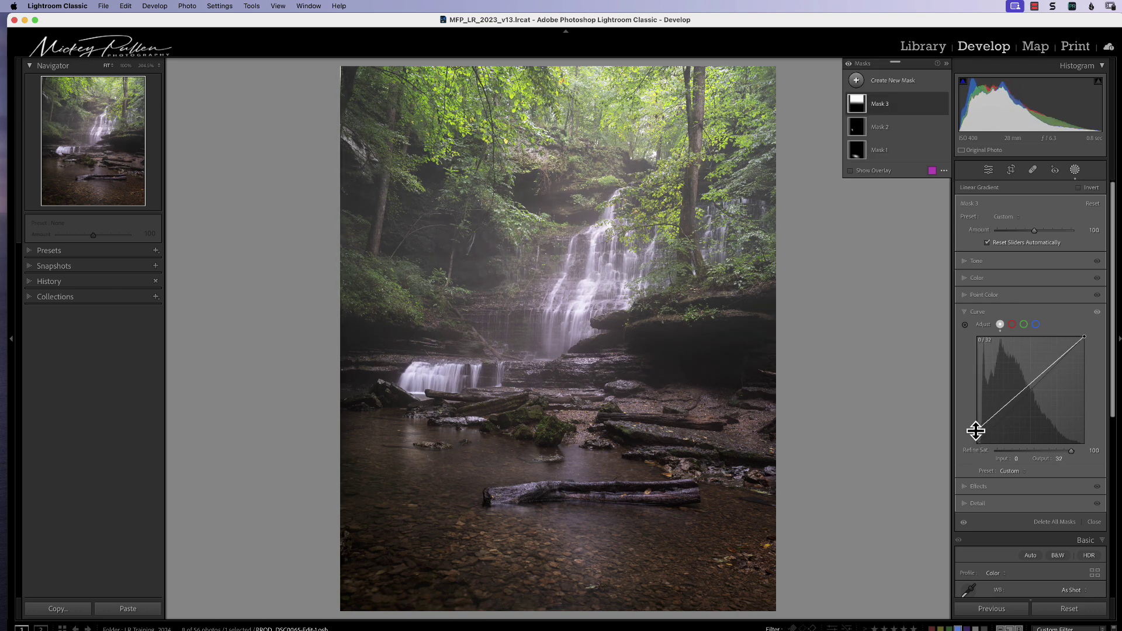
left_click_drag(1031, 386, 1062, 355)
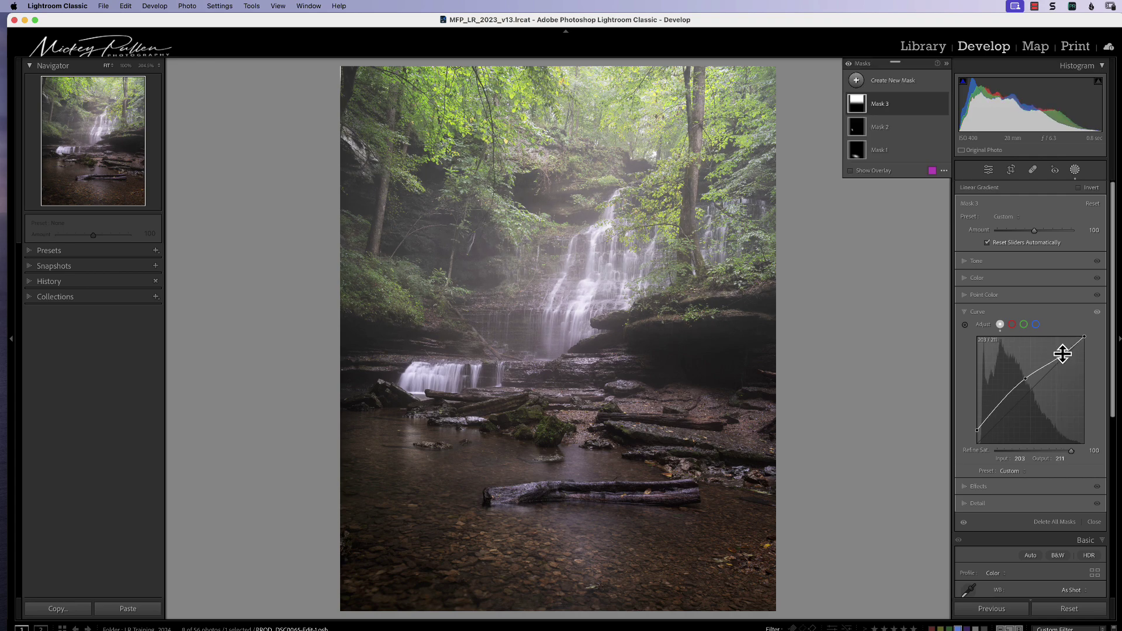
- Compare the waterfall photo with all three masks hidden and shown
left_click(849, 64)
left_click(849, 64)
left_click(849, 64)
left_click(849, 65)
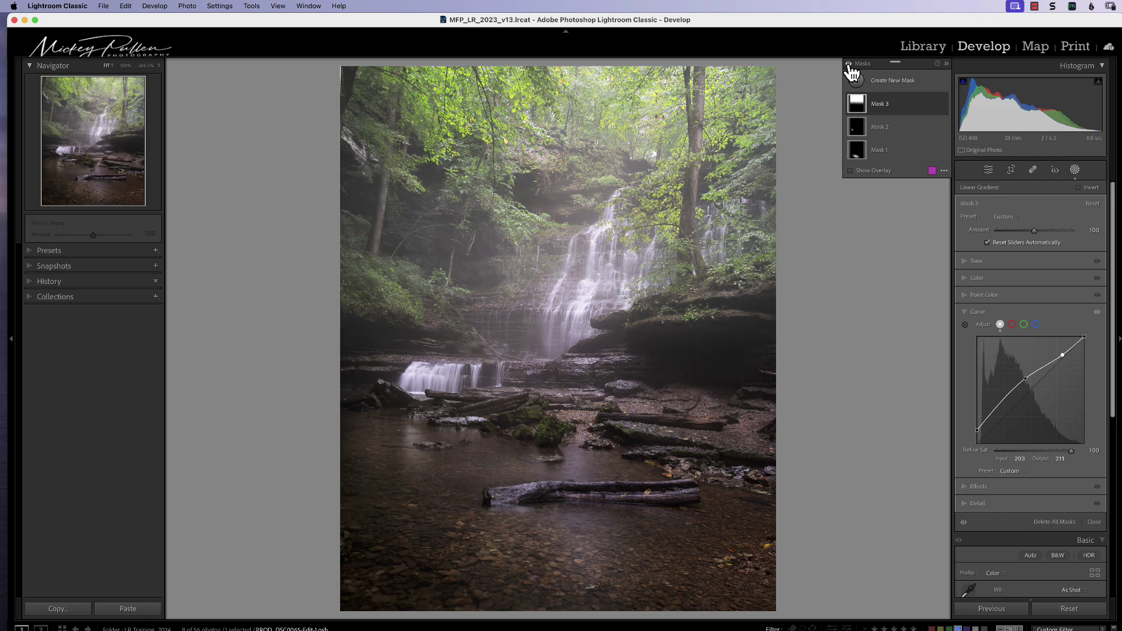